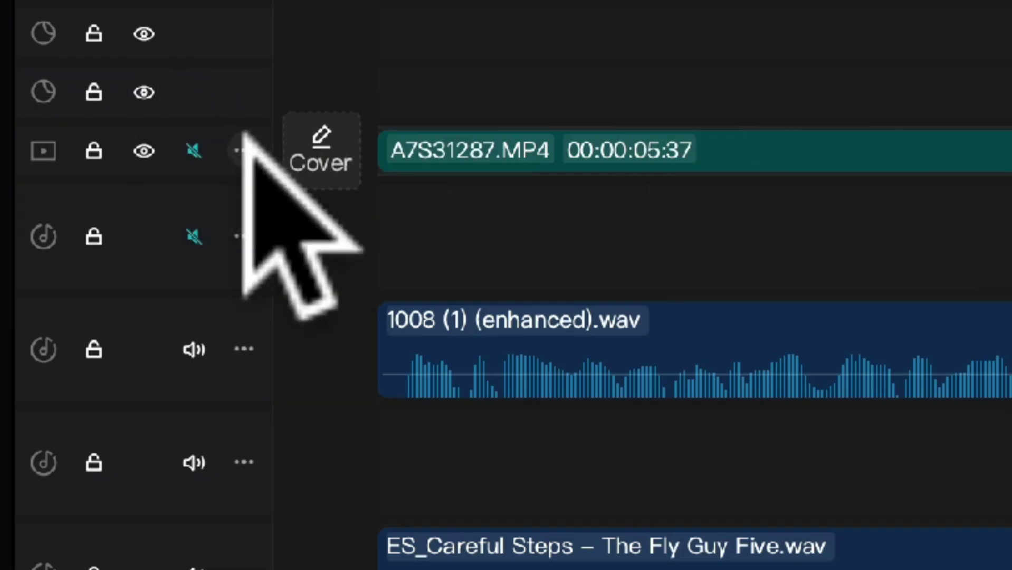
Set the main video track height to Tall with thumbnails.
{"action": "left_click", "coordinate": [246, 152]}
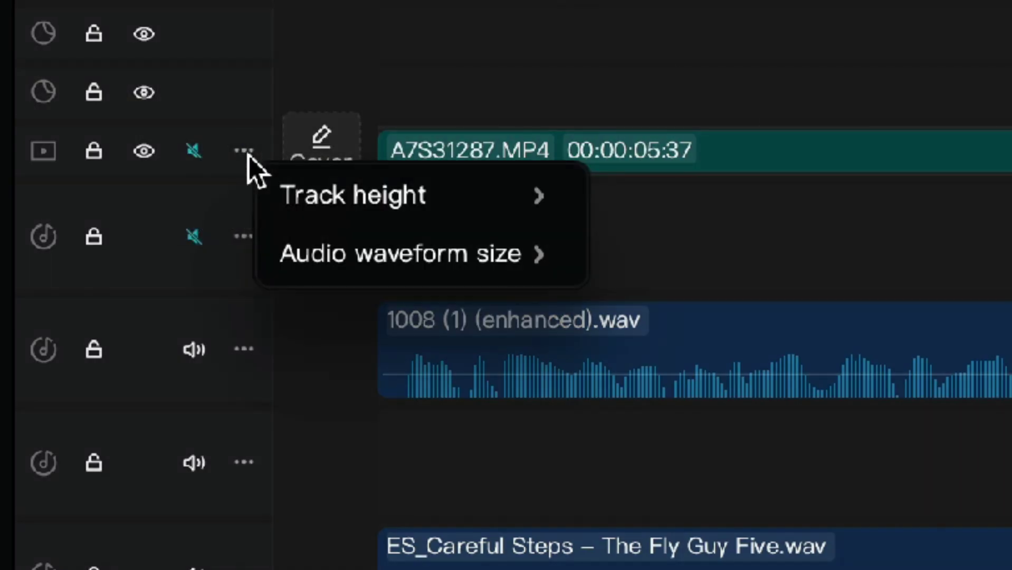
{"action": "mouse_move", "coordinate": [353, 194]}
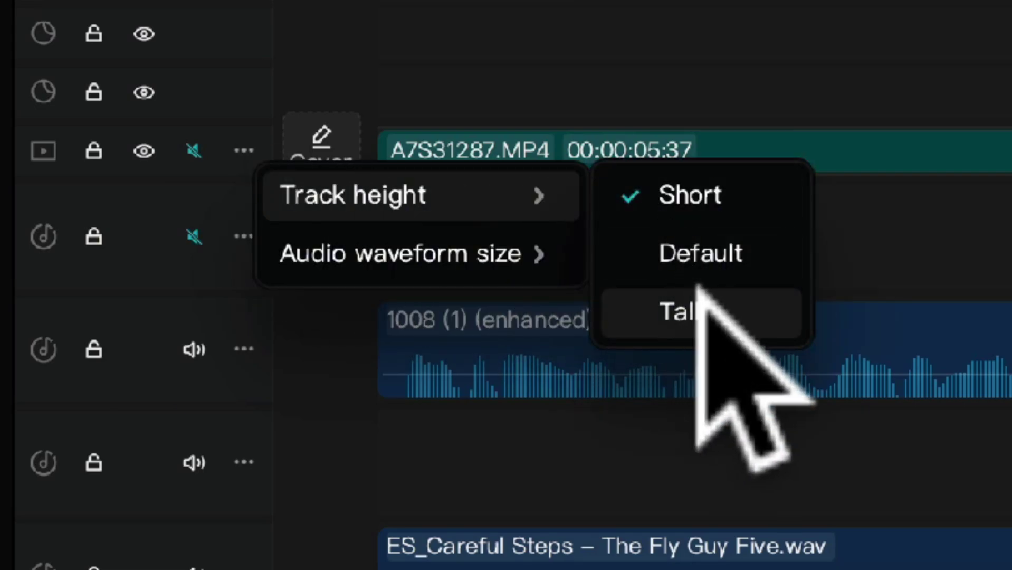
{"action": "left_click", "coordinate": [707, 292]}
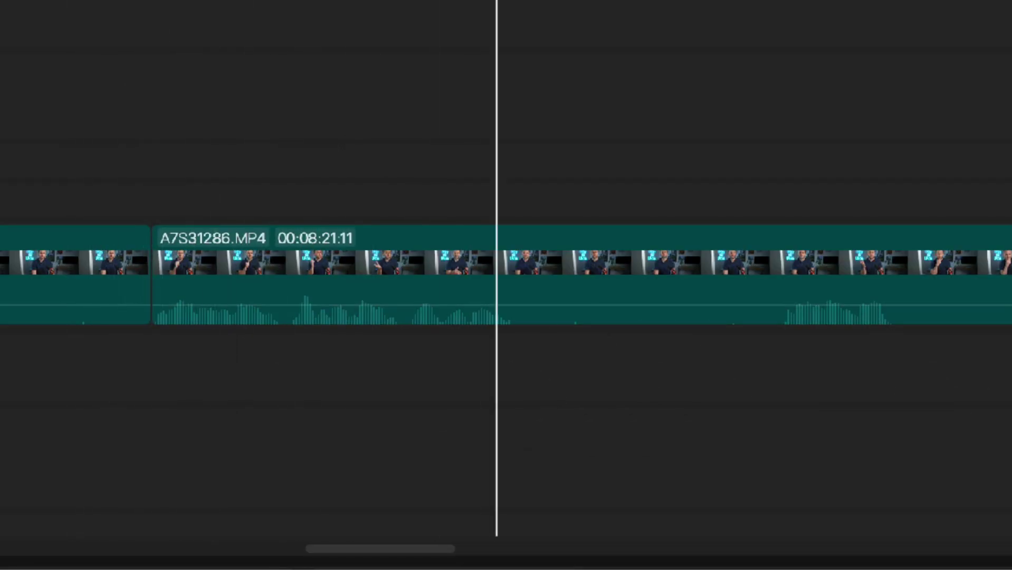
Split A7S31286.MP4 at the playhead and ripple-delete its silent start.
{"action": "key", "text": "super+b"}
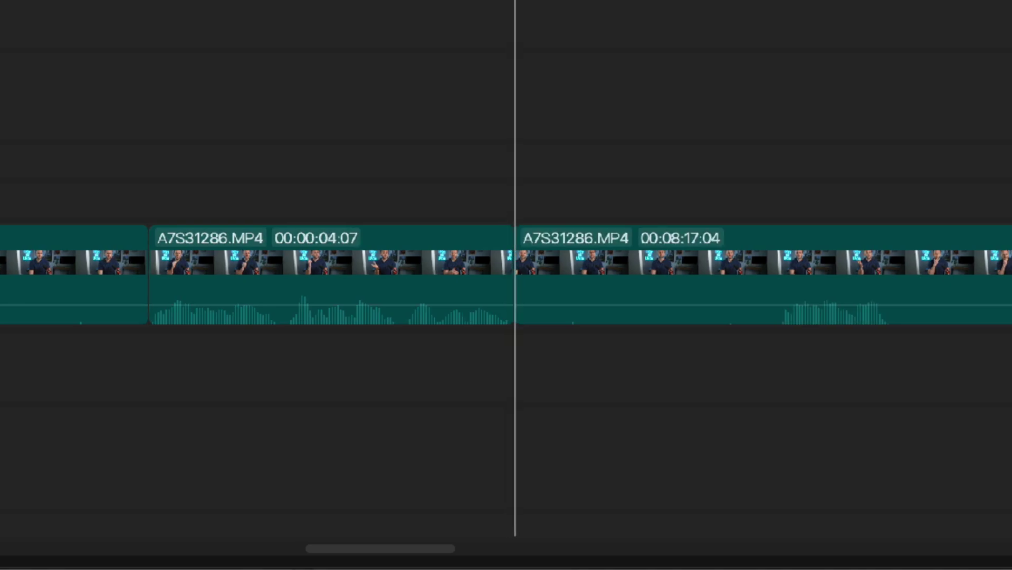
{"action": "key", "text": "alt+bracketleft"}
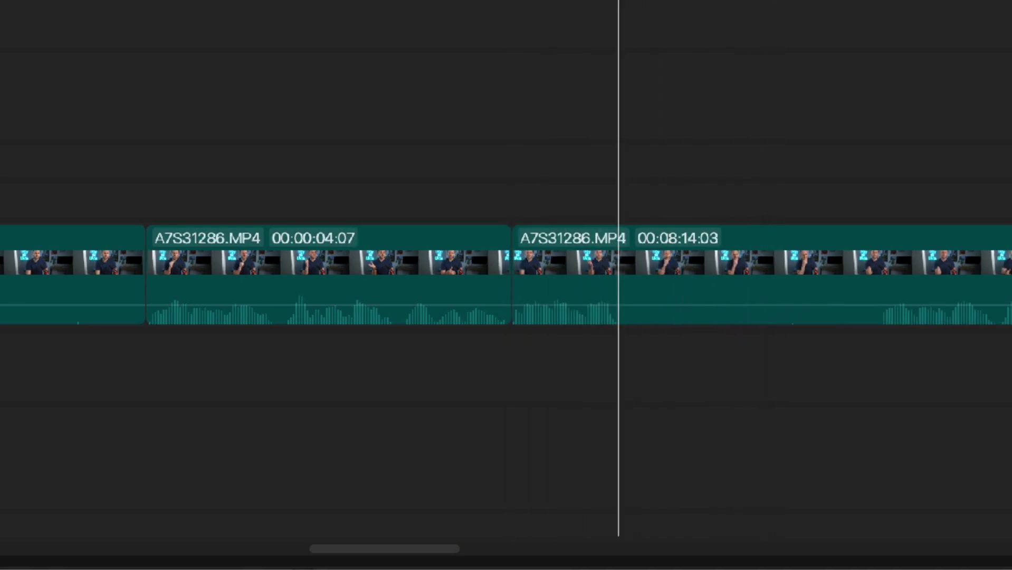
{"action": "key", "text": "alt+bracketleft"}
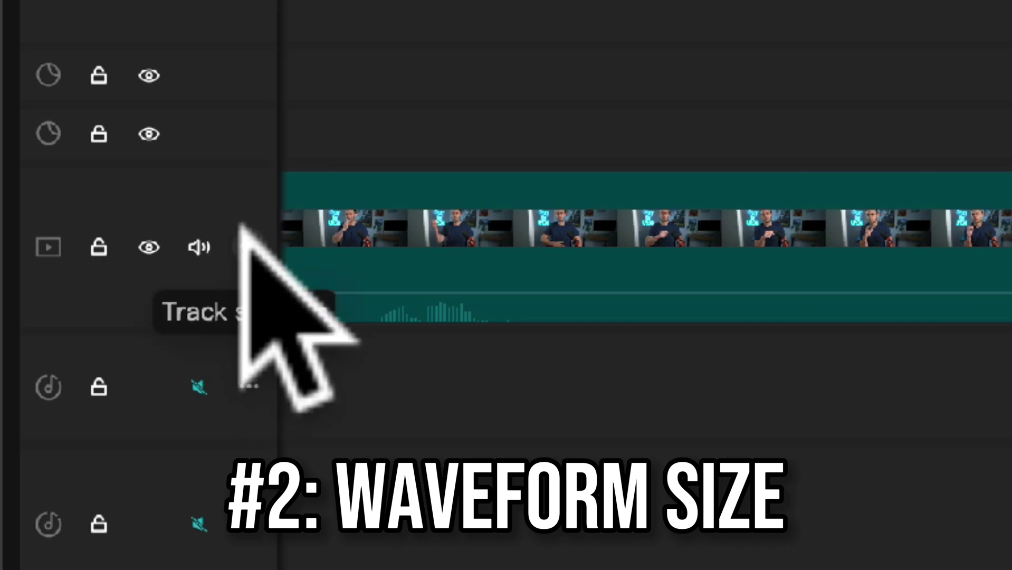
Set audio waveform size to 100%, then split the long A7S31286.MP4 clip and trim its silent start.
{"action": "left_click", "coordinate": [248, 247]}
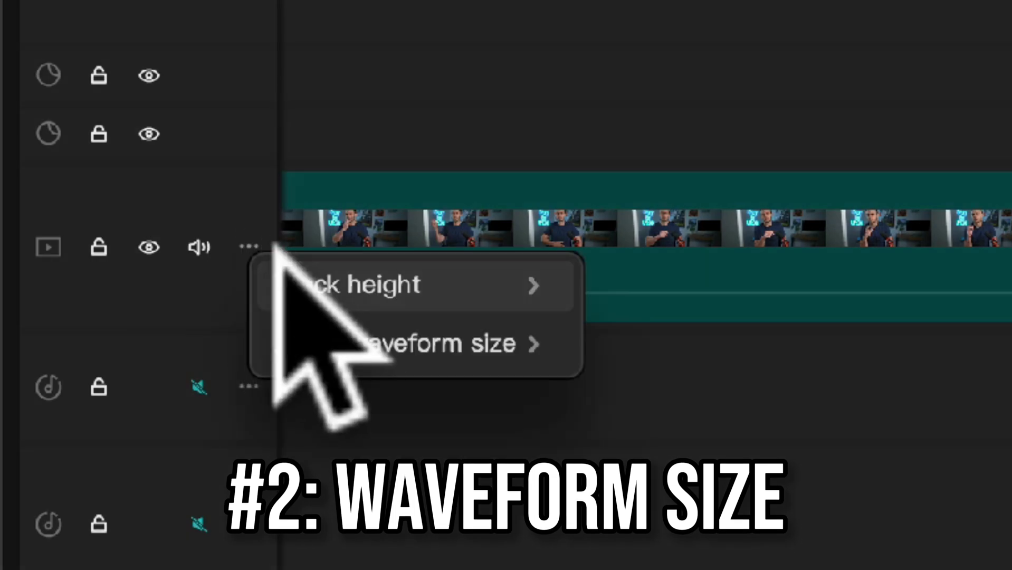
{"action": "mouse_move", "coordinate": [477, 328]}
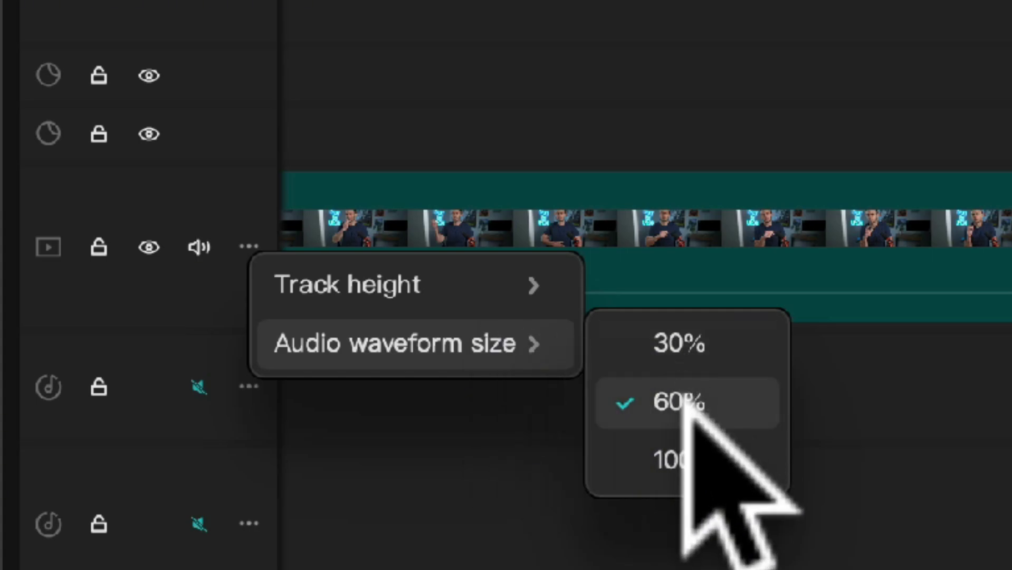
{"action": "left_click", "coordinate": [715, 447]}
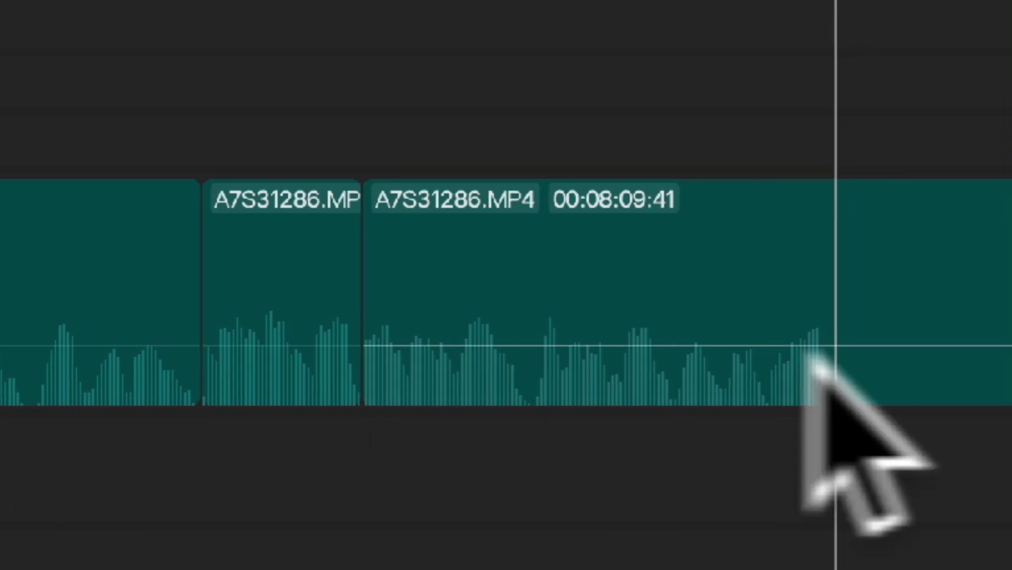
{"action": "key", "text": "super+b"}
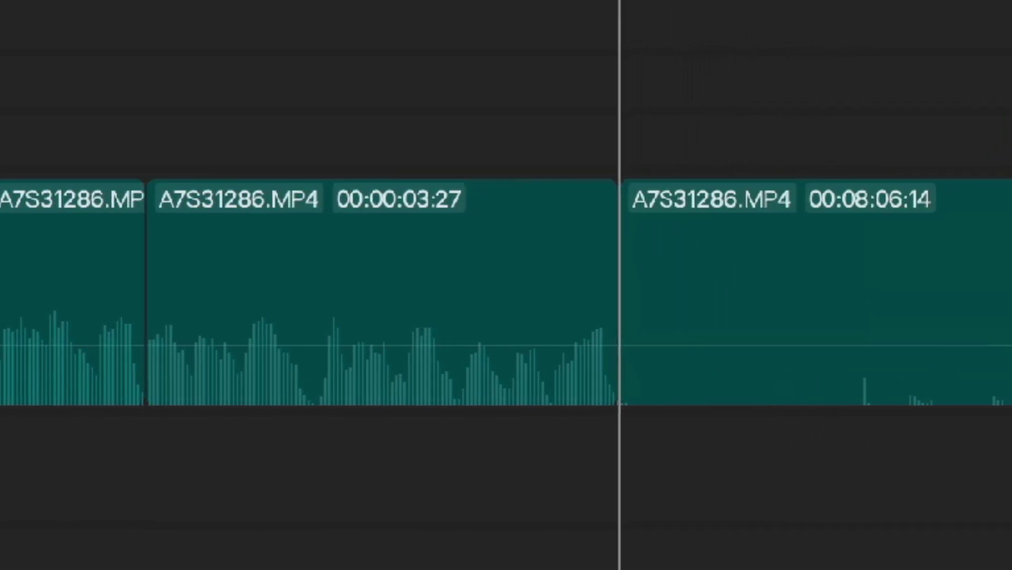
{"action": "key", "text": "alt+bracketleft"}
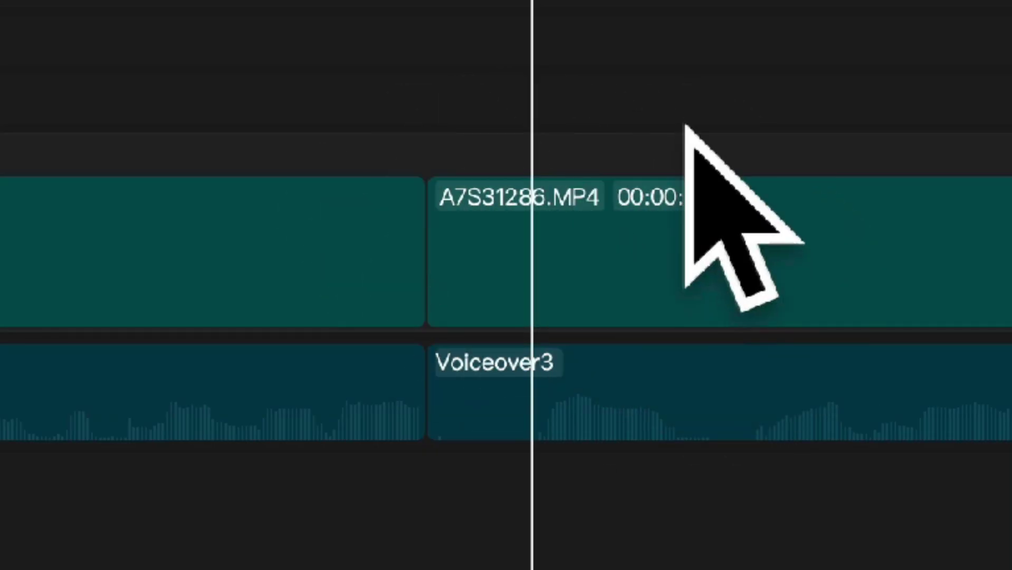
Trim A7S31286.MP4's silent opening so the clip begins at the playhead.
{"action": "key", "text": "q"}
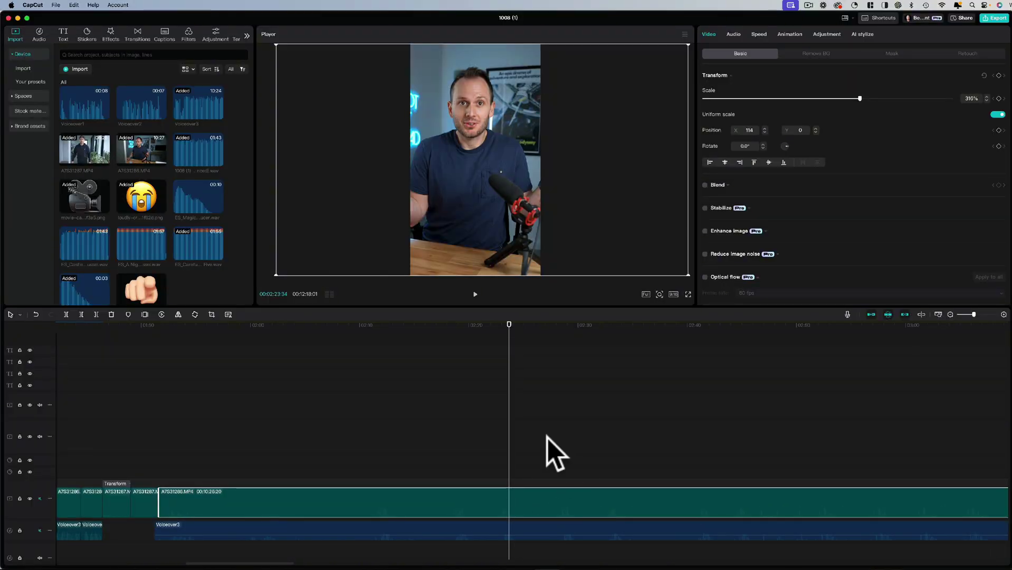
Merge the Voiceover3 audio and the video clip into a compound clip.
{"action": "left_click", "coordinate": [498, 538]}
{"action": "right_click", "coordinate": [527, 499]}
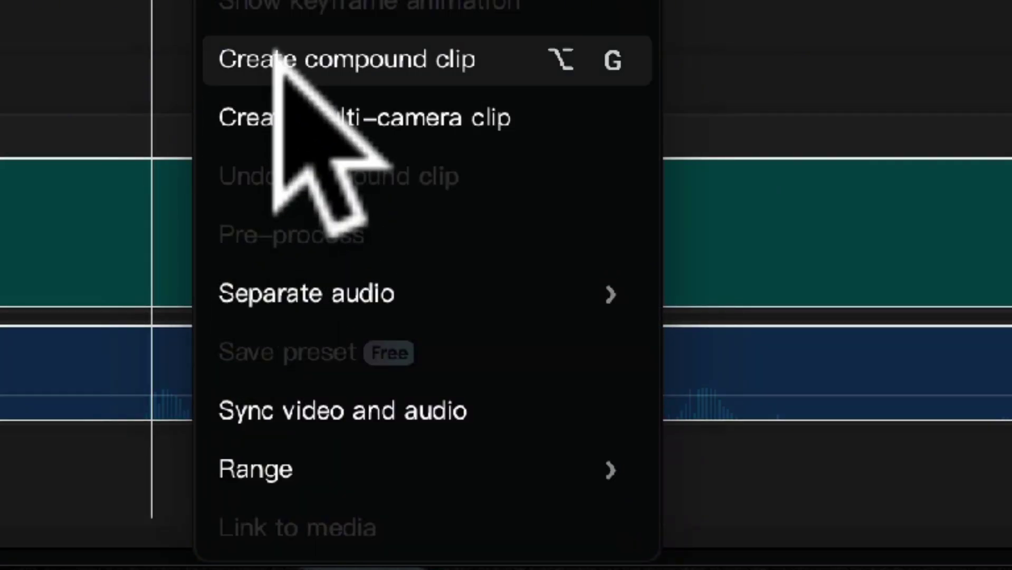
{"action": "left_click", "coordinate": [276, 48]}
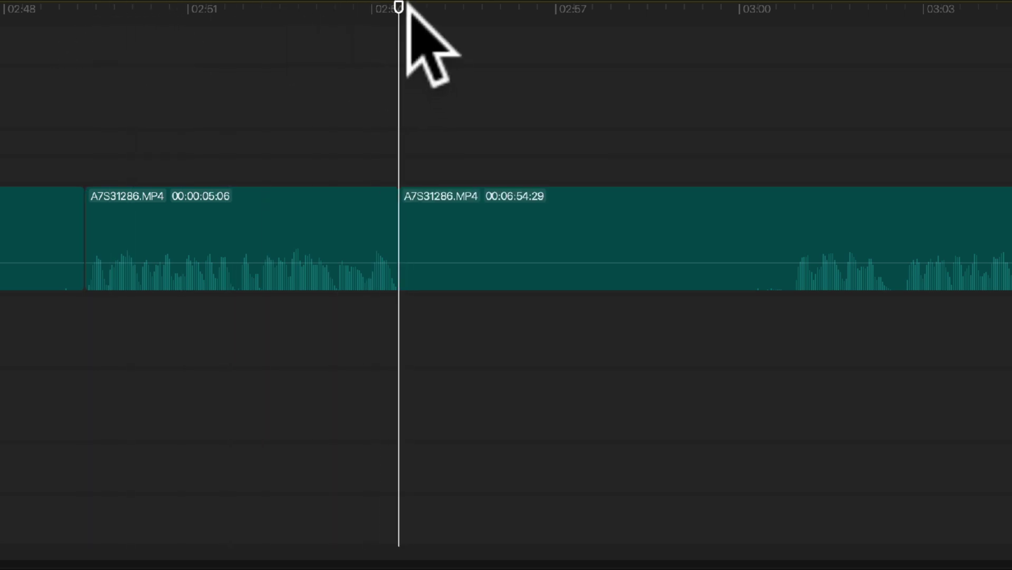
Trim A7S31286.MP4's start at an earlier point, then split it at two further cut points.
{"action": "left_click_drag", "start_coordinate": [821, 146], "coordinate": [791, 147]}
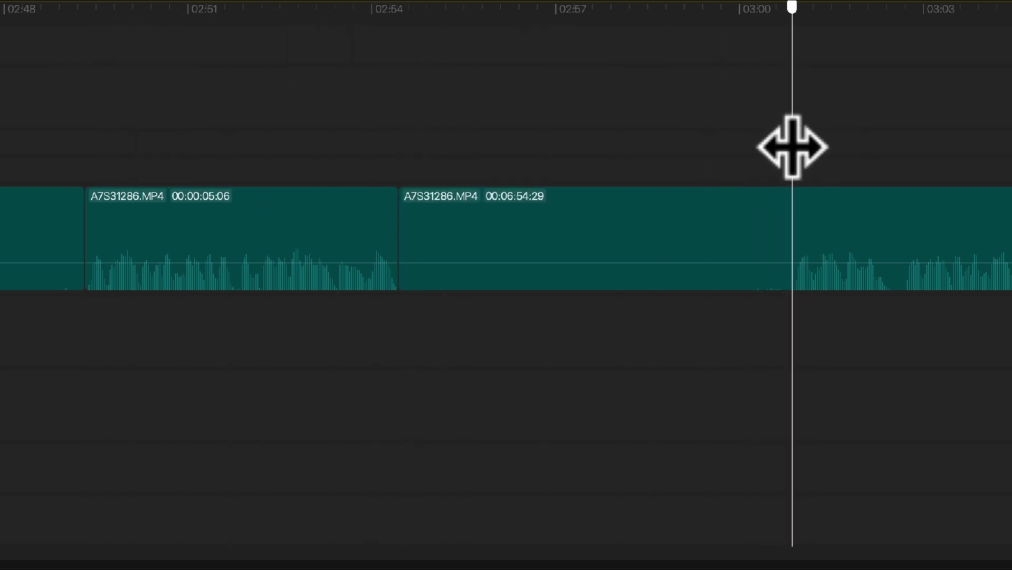
{"action": "key", "text": "q"}
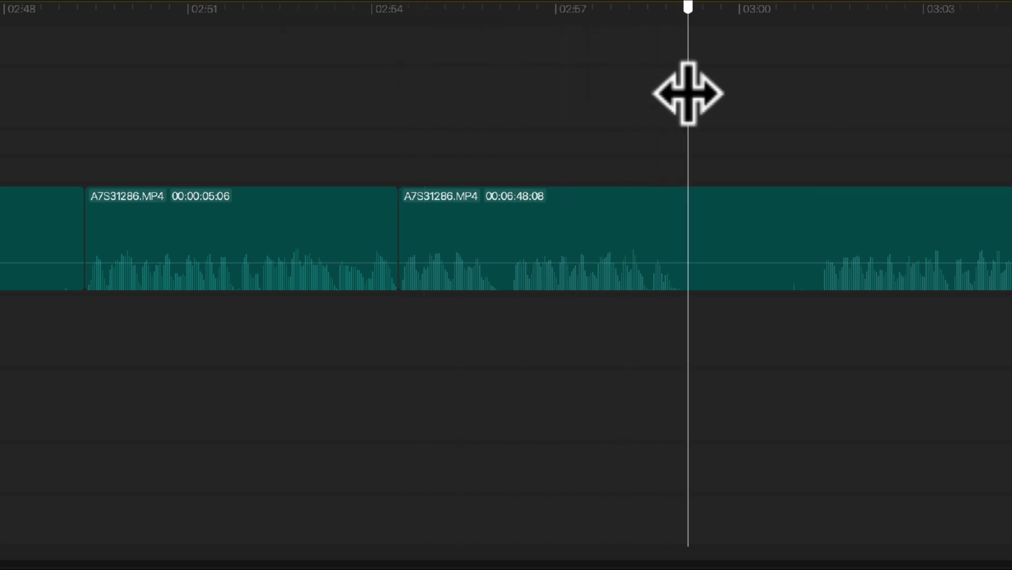
{"action": "left_click_drag", "start_coordinate": [687, 93], "coordinate": [673, 95]}
{"action": "key", "text": "ctrl+b"}
{"action": "left_click_drag", "start_coordinate": [681, 7], "coordinate": [822, 69]}
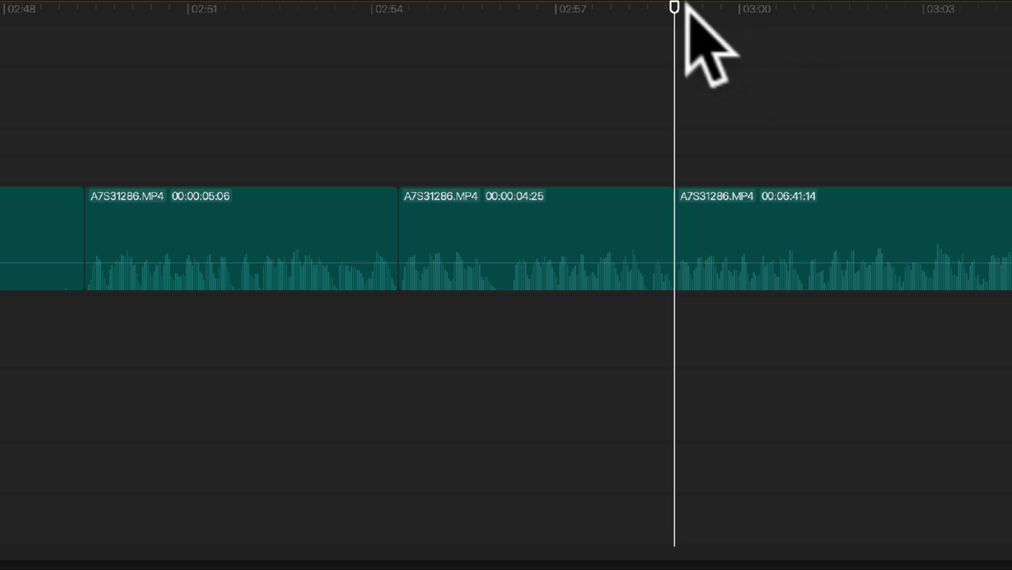
{"action": "left_click_drag", "start_coordinate": [682, 7], "coordinate": [583, 100]}
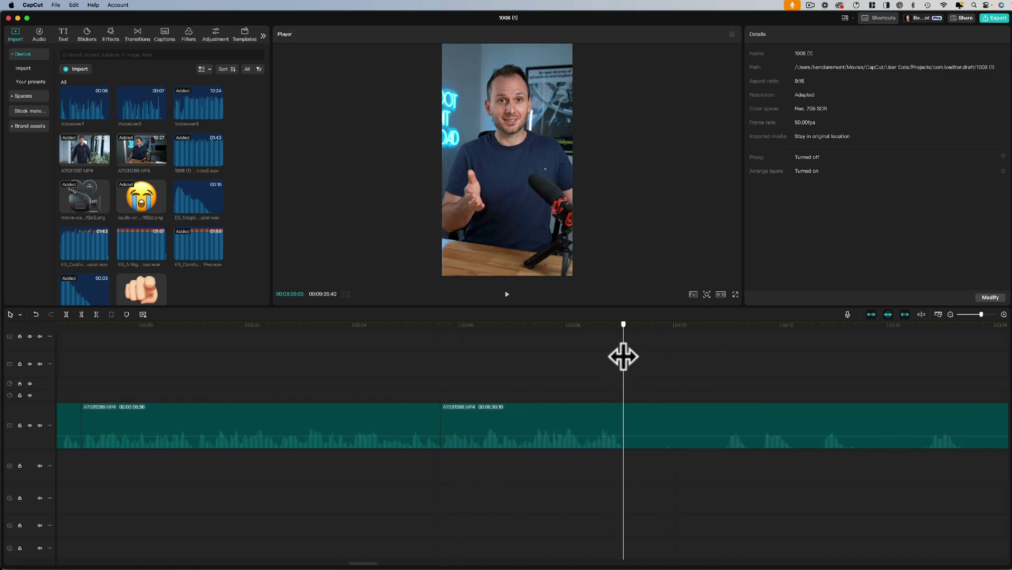
{"action": "key", "text": "super+b"}
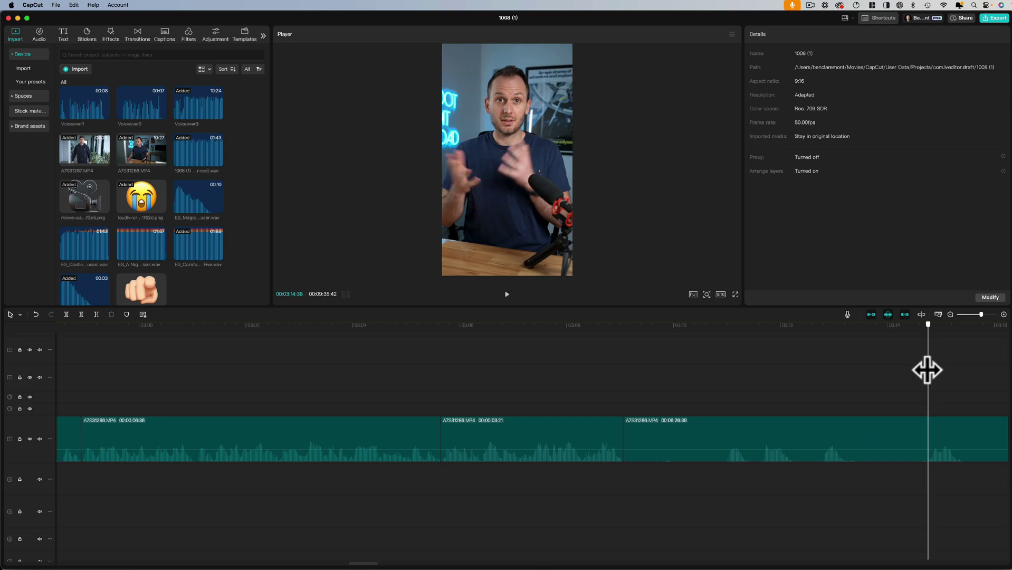
{"action": "scroll", "coordinate": [654, 386], "scroll_direction": "right", "scroll_amount": 2}
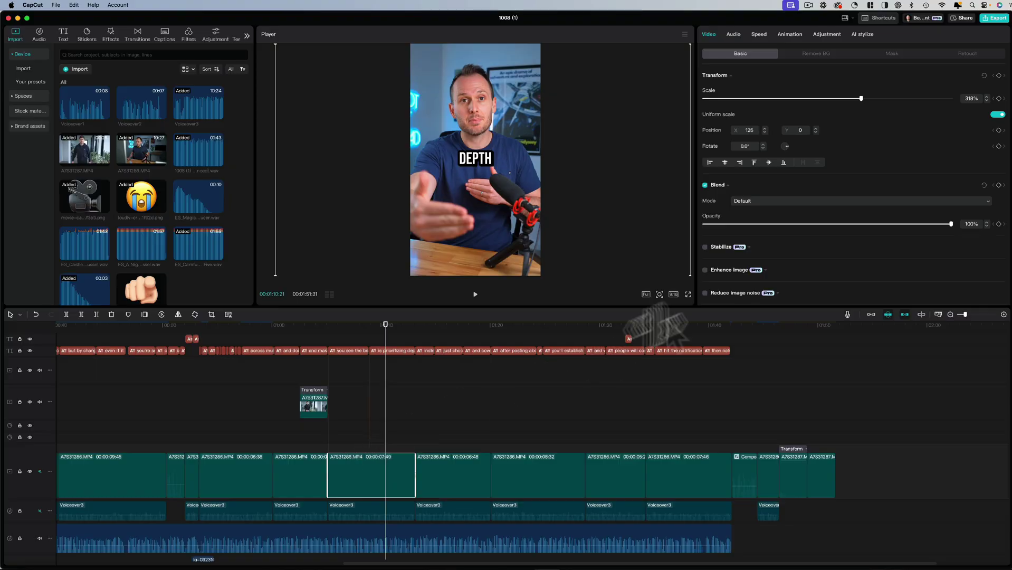
Scale the clips around 01:20–01:22 up from 318% to about 466%, checking nearby frames.
{"action": "left_click_drag", "start_coordinate": [861, 97], "coordinate": [934, 97]}
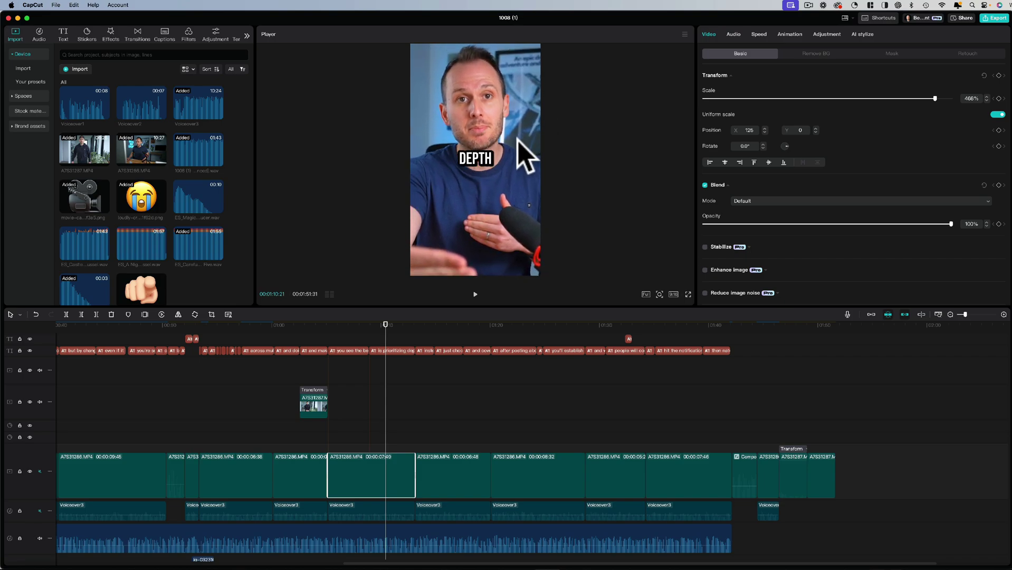
{"action": "left_click", "coordinate": [519, 343]}
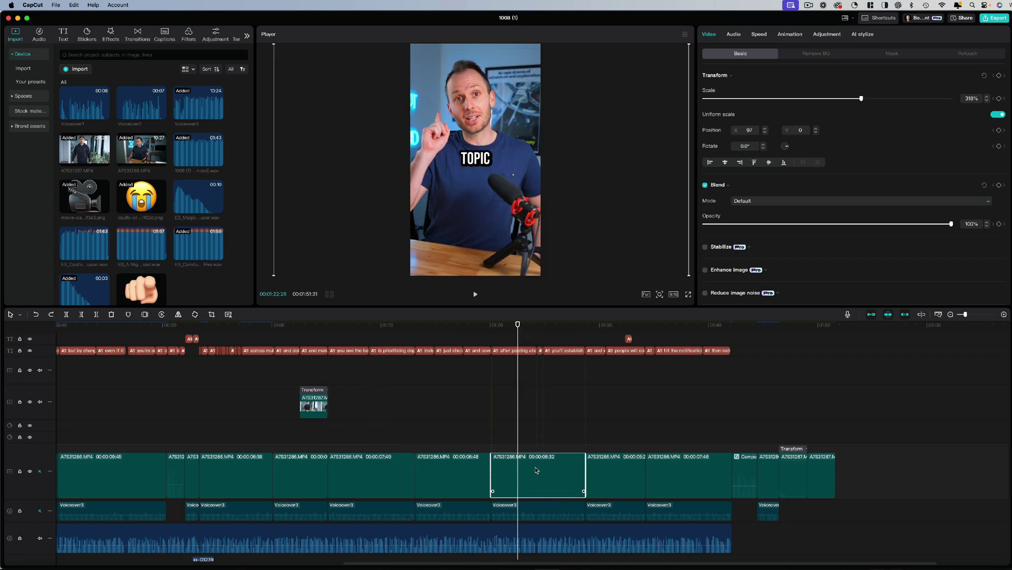
{"action": "left_click_drag", "start_coordinate": [860, 98], "coordinate": [932, 98]}
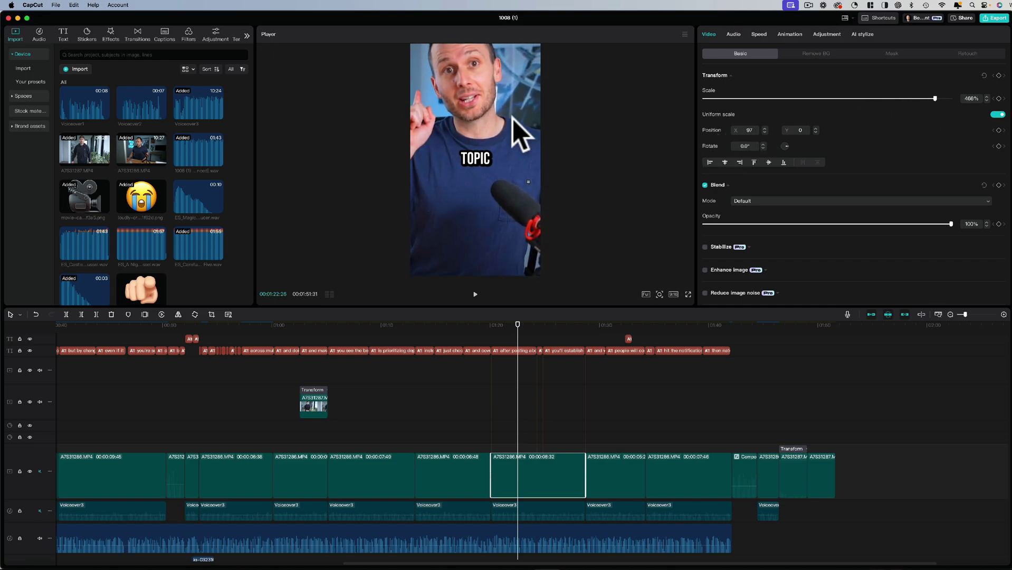
{"action": "left_click", "coordinate": [547, 325]}
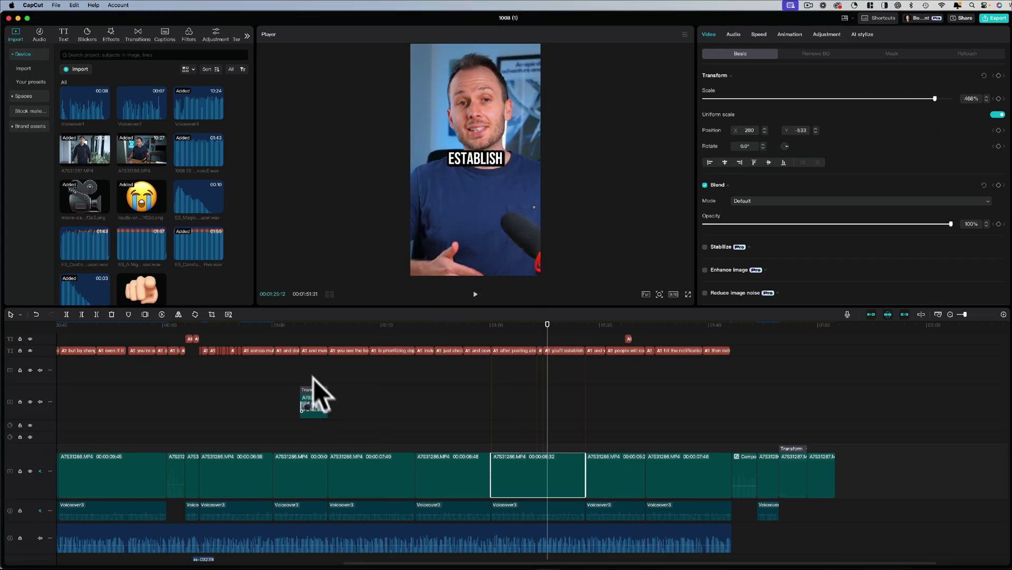
{"action": "left_click", "coordinate": [376, 326]}
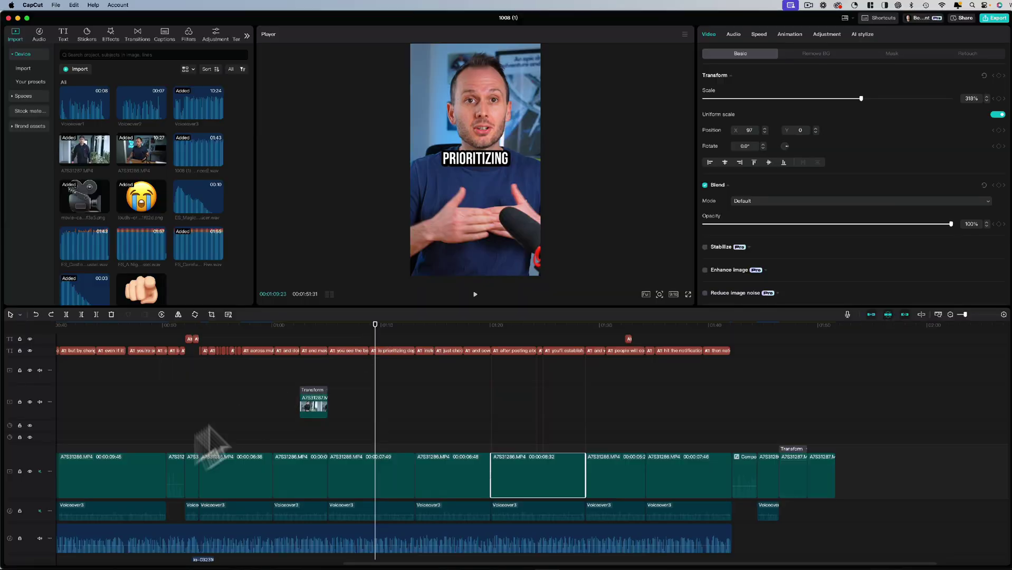
Copy the 01:08 clip's attributes and paste only the video transform onto the 01:22 clip.
{"action": "right_click", "coordinate": [375, 467]}
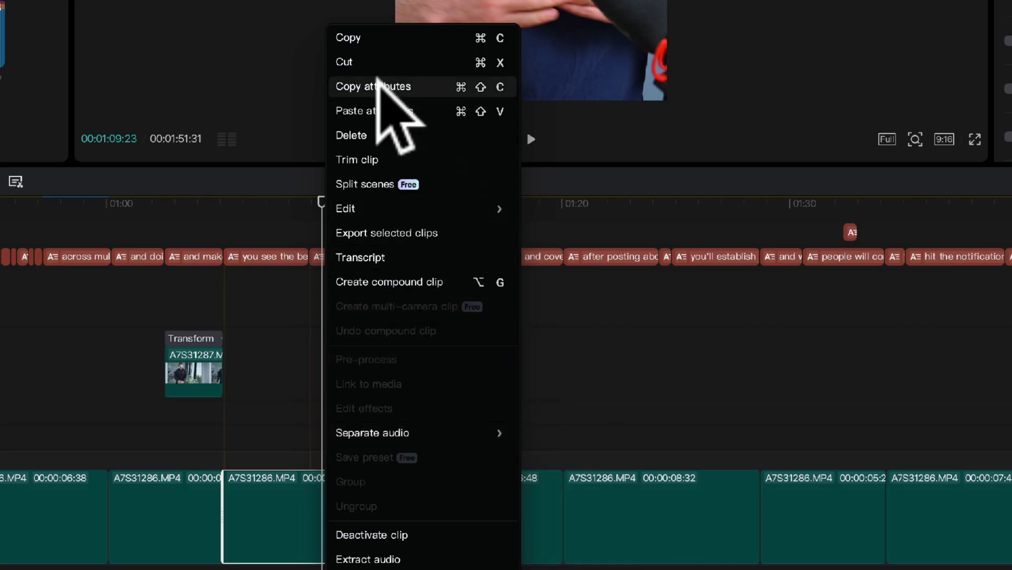
{"action": "left_click", "coordinate": [373, 86]}
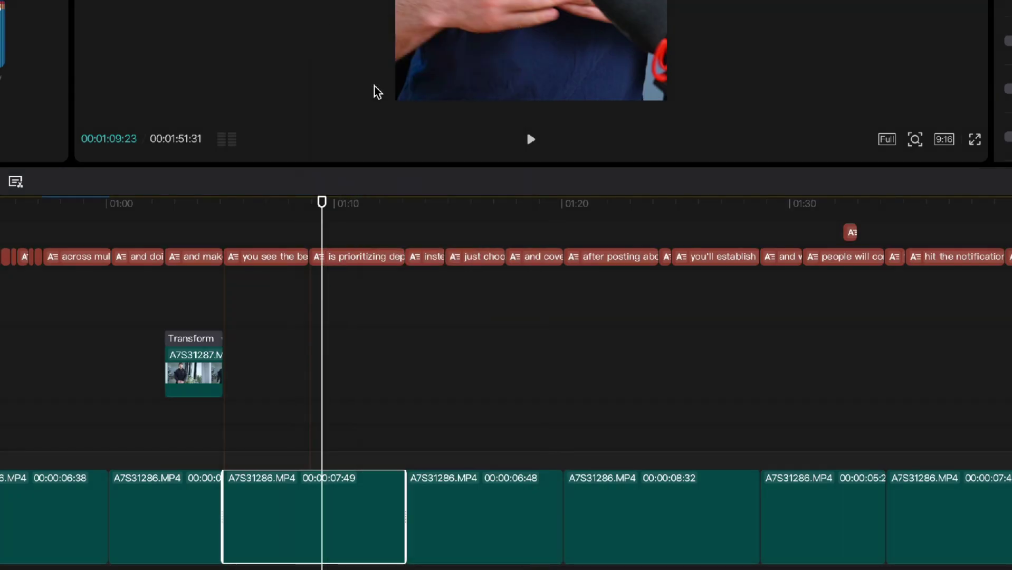
{"action": "left_click", "coordinate": [627, 244]}
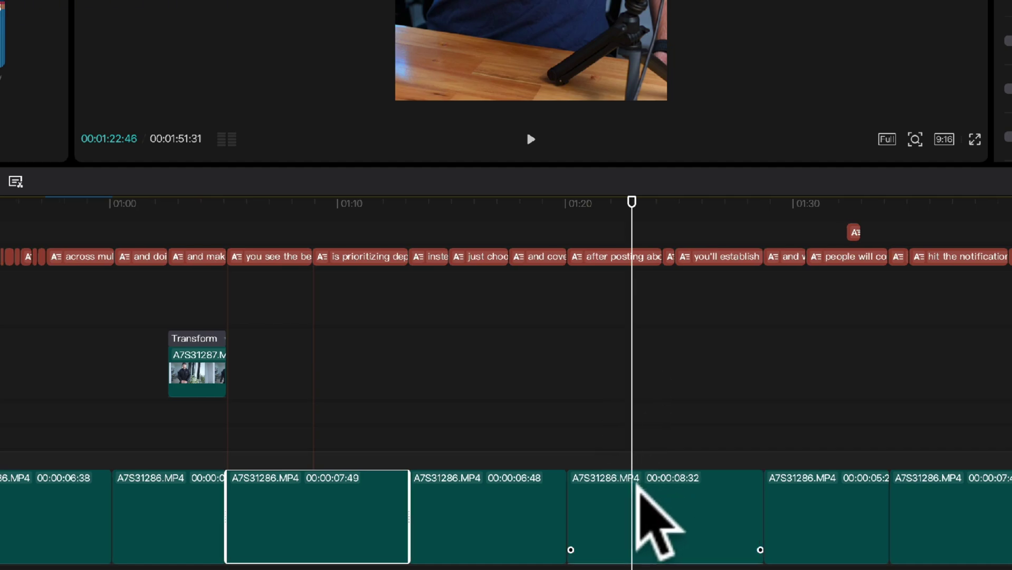
{"action": "right_click", "coordinate": [639, 519]}
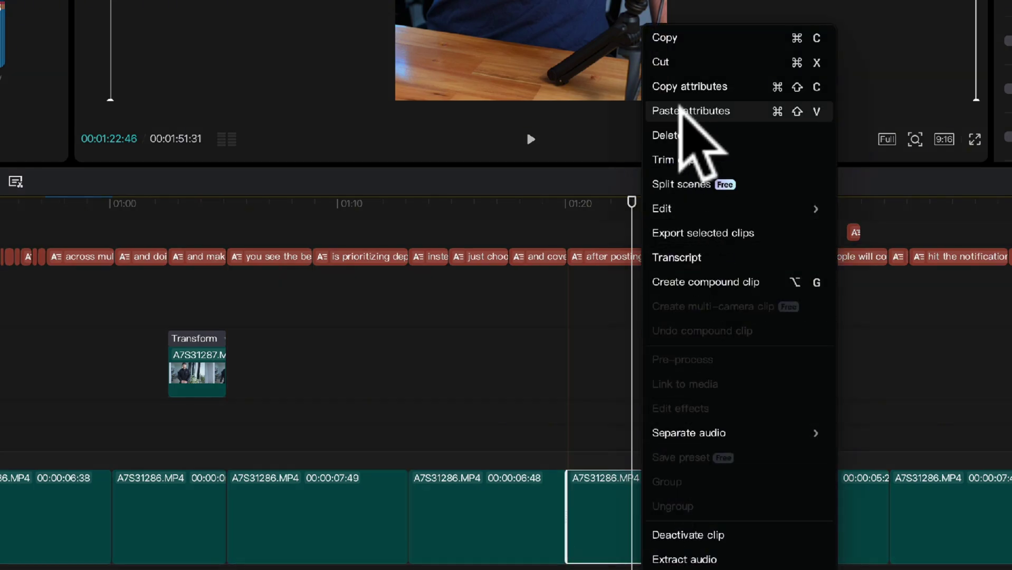
{"action": "left_click", "coordinate": [686, 110]}
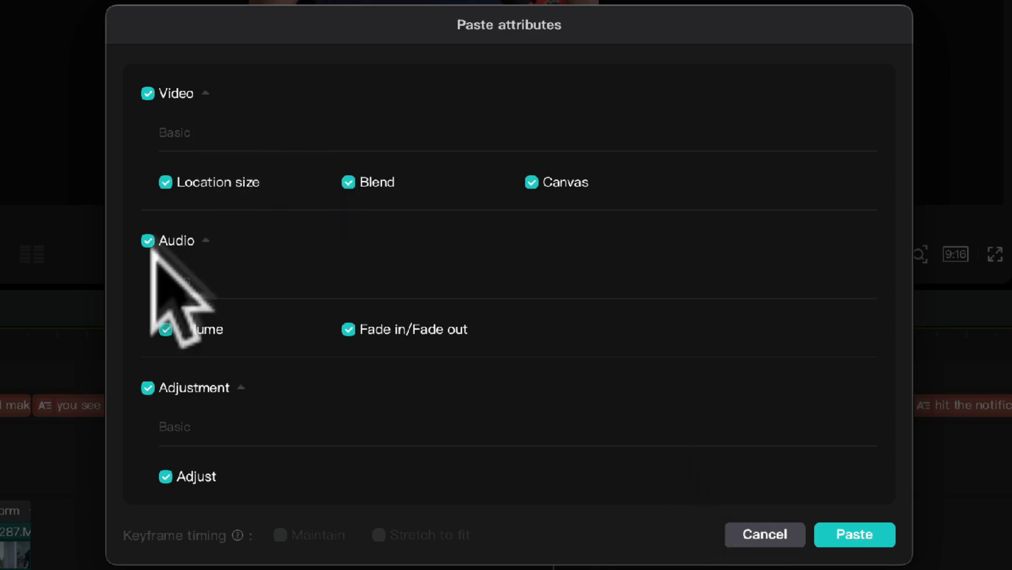
{"action": "left_click", "coordinate": [148, 388]}
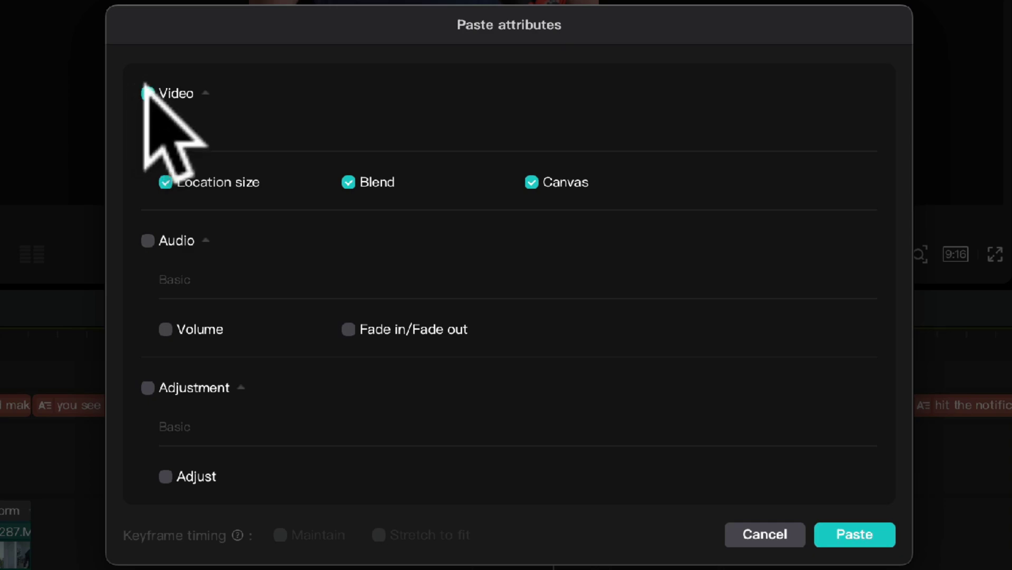
{"action": "left_click", "coordinate": [852, 535]}
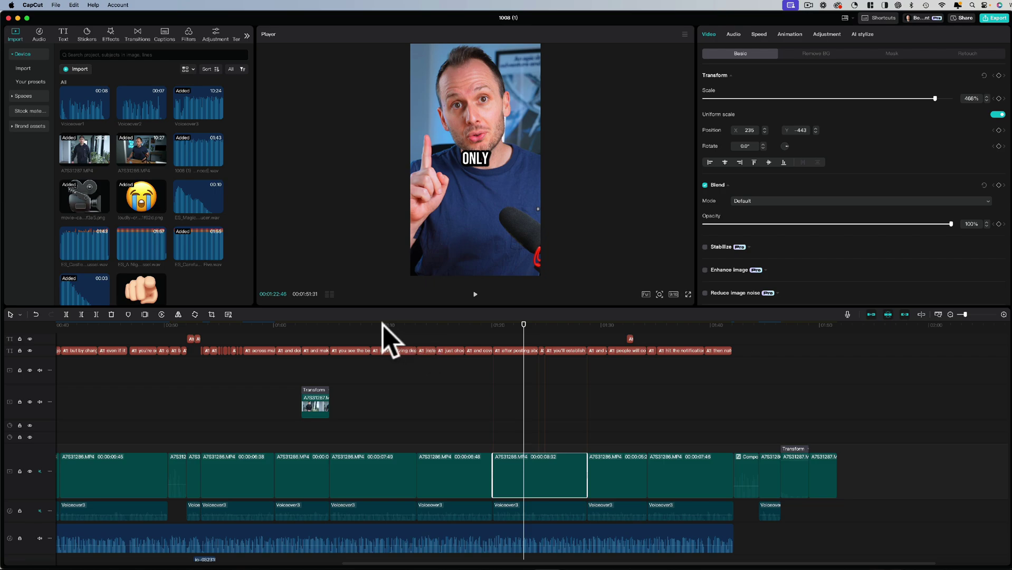
{"action": "left_click", "coordinate": [370, 325]}
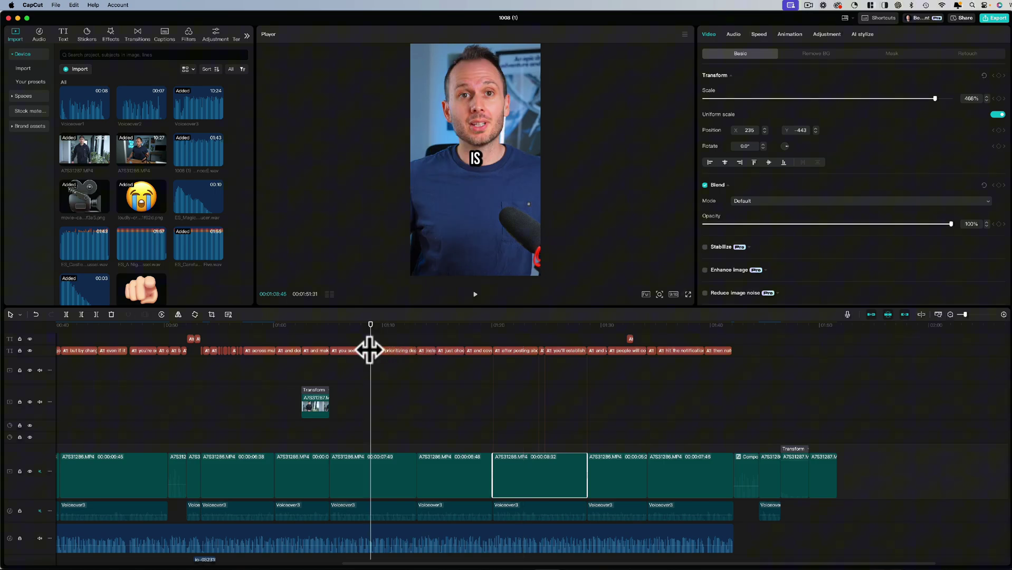
{"action": "left_click", "coordinate": [517, 324]}
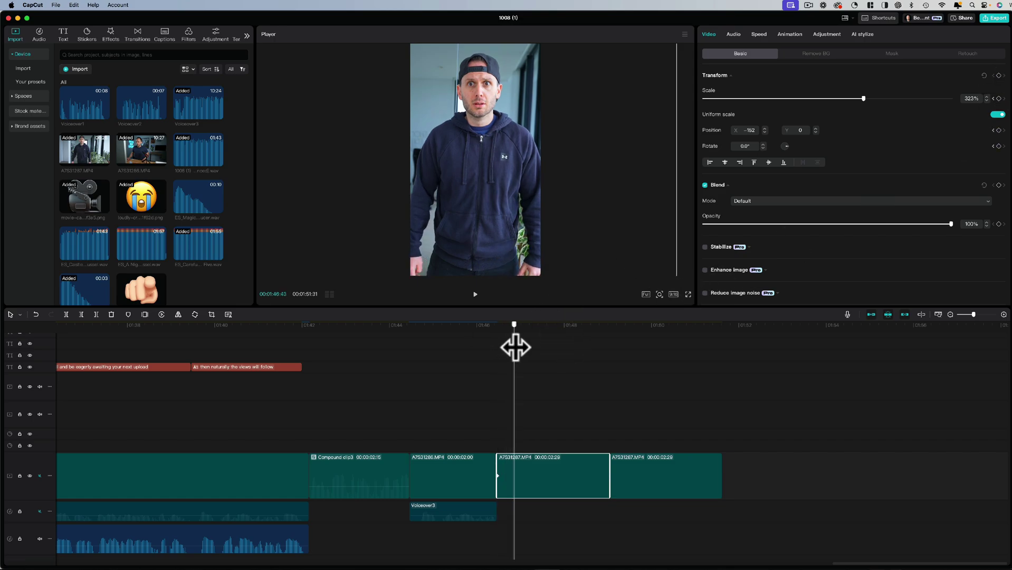
Keyframe a mid-clip zoom to 500% scale, reposition it on the face, and preview.
{"action": "left_click_drag", "start_coordinate": [862, 96], "coordinate": [966, 92]}
{"action": "left_click_drag", "start_coordinate": [502, 139], "coordinate": [494, 194]}
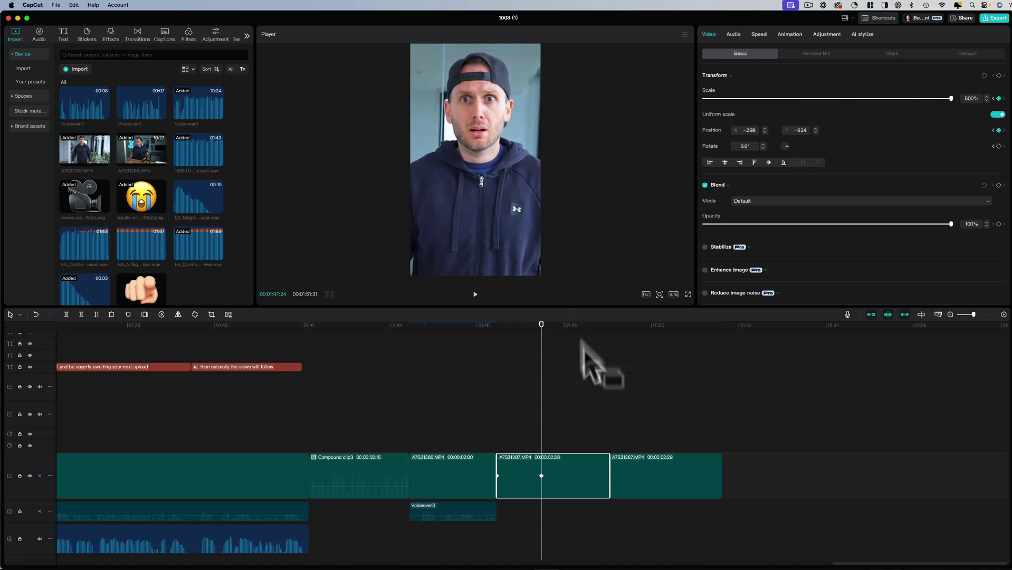
{"action": "key", "text": "space"}
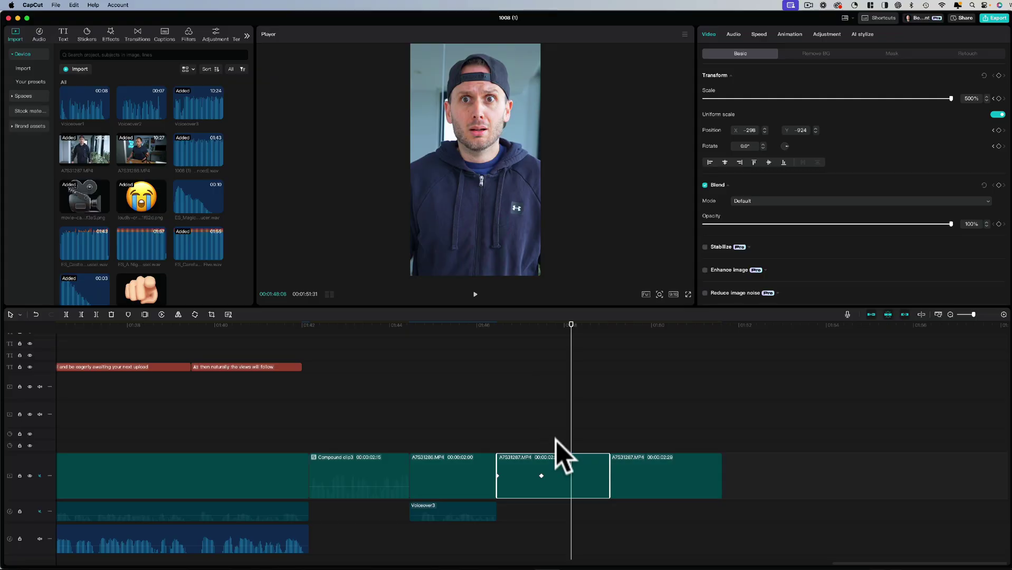
Show A7S31287.MP4's keyframe graphs and apply the ease preset to the Scale curve.
{"action": "right_click", "coordinate": [552, 472]}
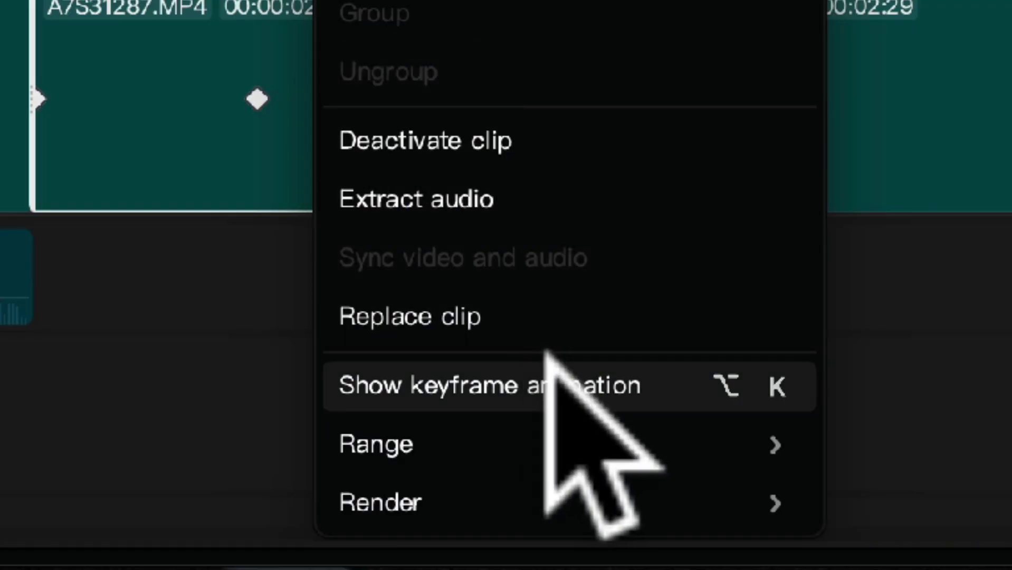
{"action": "left_click", "coordinate": [580, 369]}
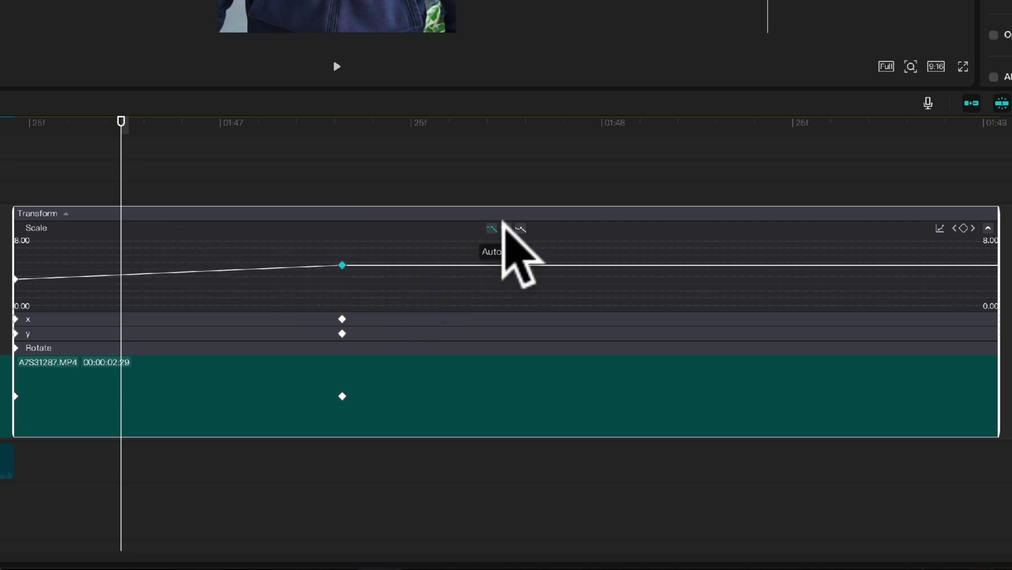
{"action": "left_click", "coordinate": [506, 229]}
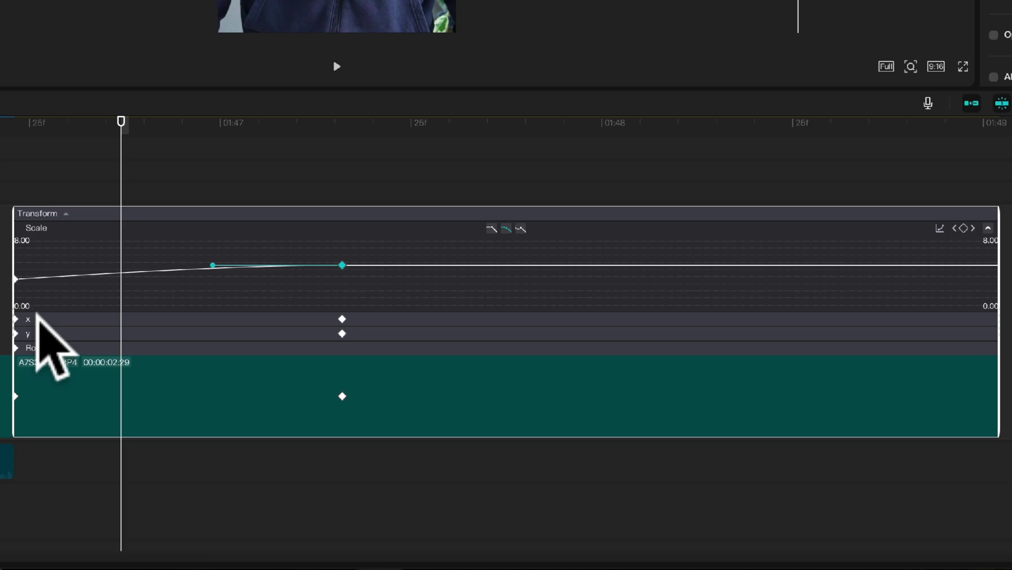
Apply the ease preset to the Y position keyframe curve.
{"action": "left_click", "coordinate": [36, 313]}
{"action": "left_click", "coordinate": [28, 308]}
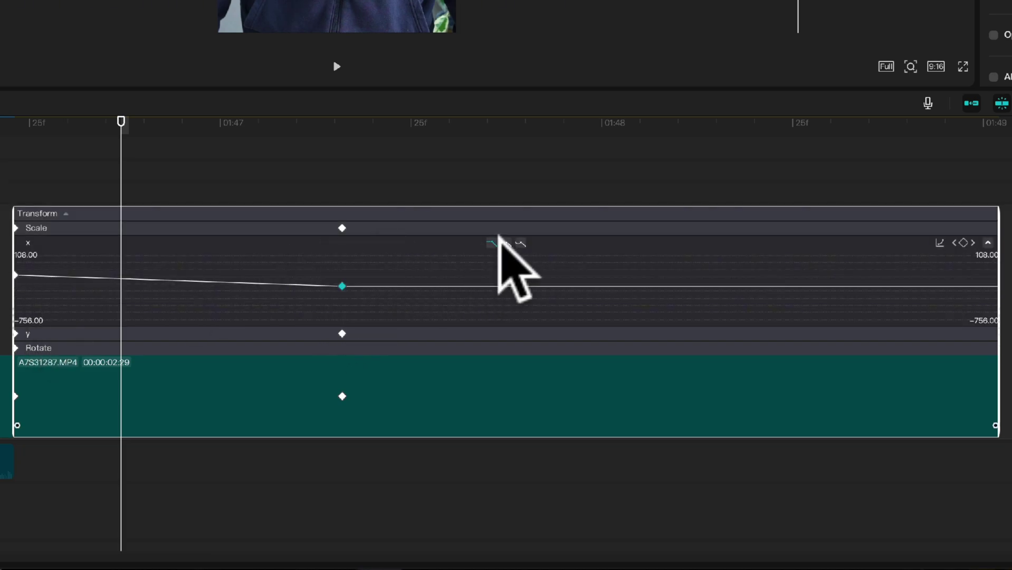
{"action": "left_click", "coordinate": [353, 334]}
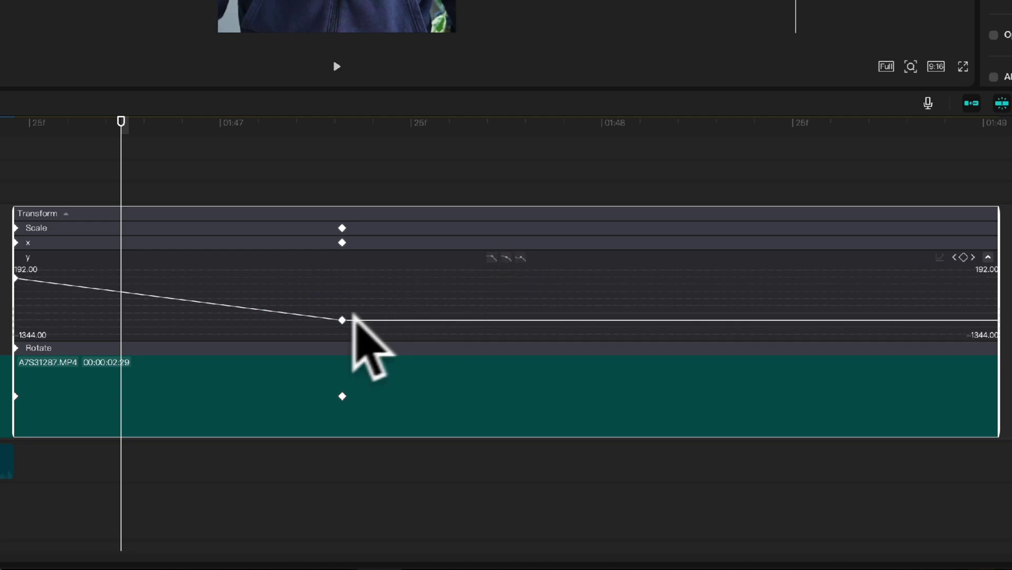
{"action": "left_click", "coordinate": [341, 319]}
{"action": "left_click", "coordinate": [504, 250]}
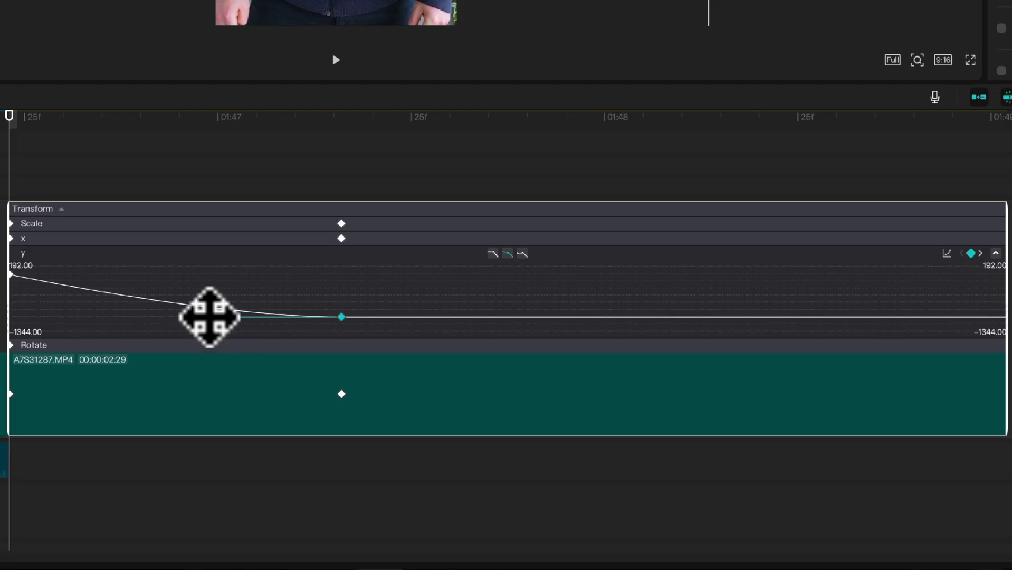
Adjust the Y position curve's Bezier handle for a smoother ease, then scrub to preview.
{"action": "left_click_drag", "start_coordinate": [209, 317], "coordinate": [179, 331]}
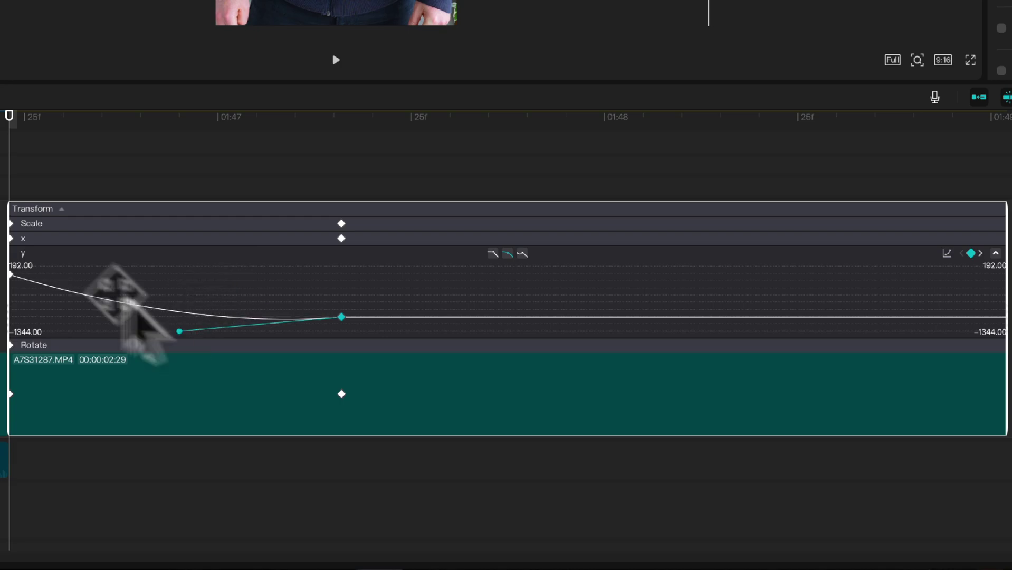
{"action": "left_click_drag", "start_coordinate": [517, 164], "coordinate": [583, 164]}
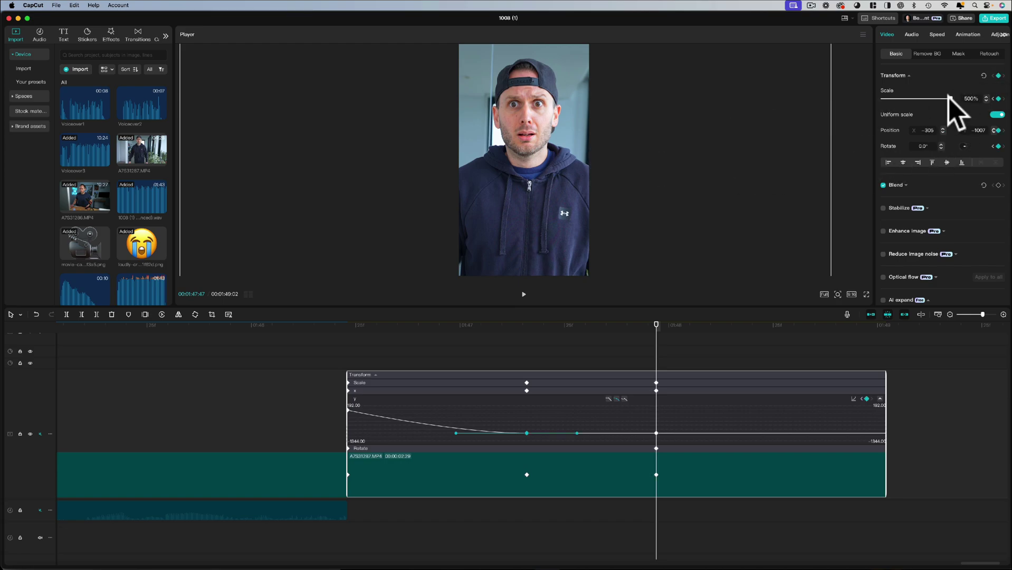
Reduce the clip's scale from 500% to about 270% and raise it in the frame at the playhead keyframe.
{"action": "left_click_drag", "start_coordinate": [948, 98], "coordinate": [918, 98]}
{"action": "left_click_drag", "start_coordinate": [553, 255], "coordinate": [553, 180]}
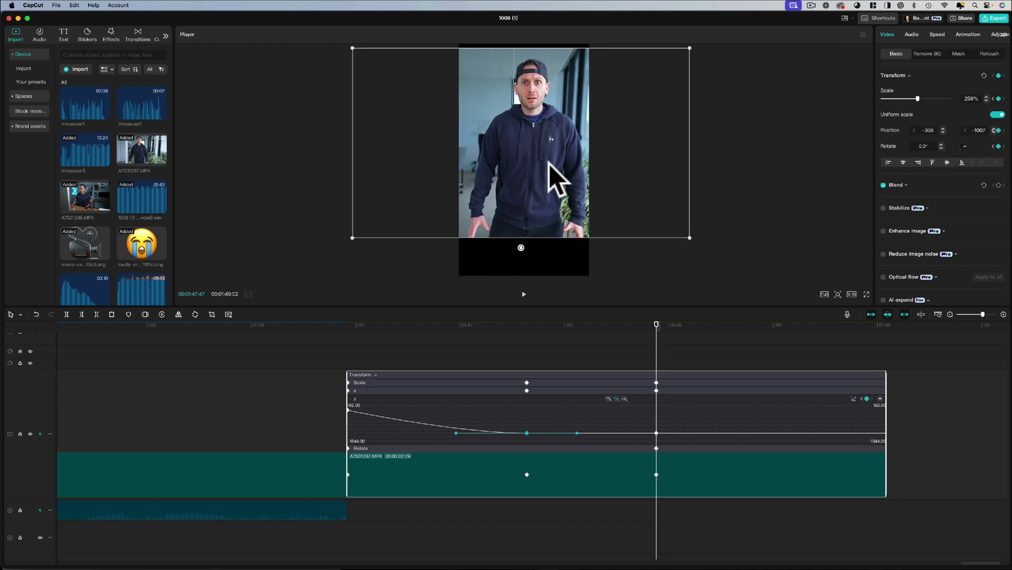
{"action": "left_click", "coordinate": [513, 242]}
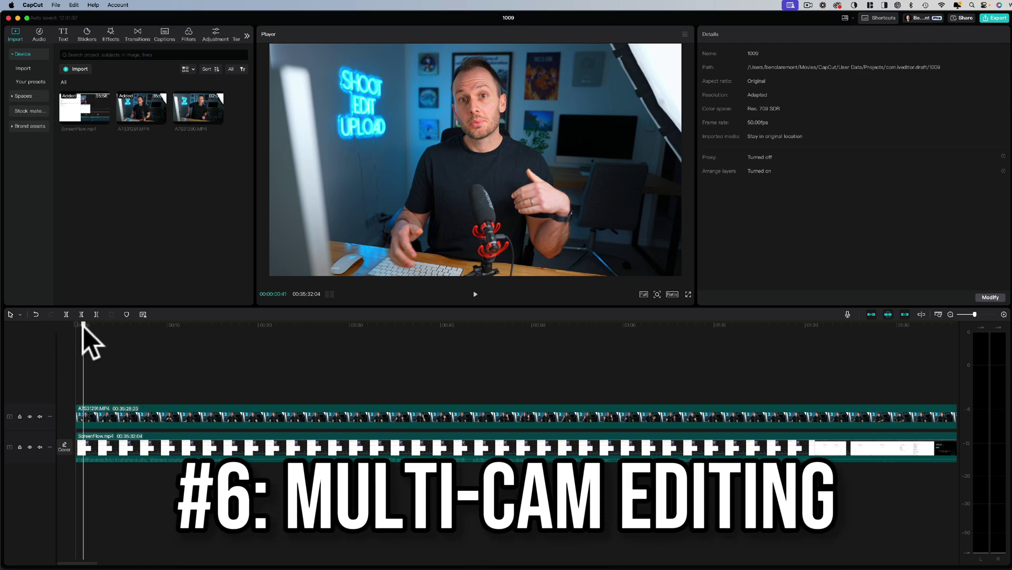
Delete the nine-second split section of A7S31291.MP4 on the top track so ScreenFlow.mp4 shows through.
{"action": "left_click_drag", "start_coordinate": [83, 326], "coordinate": [217, 385]}
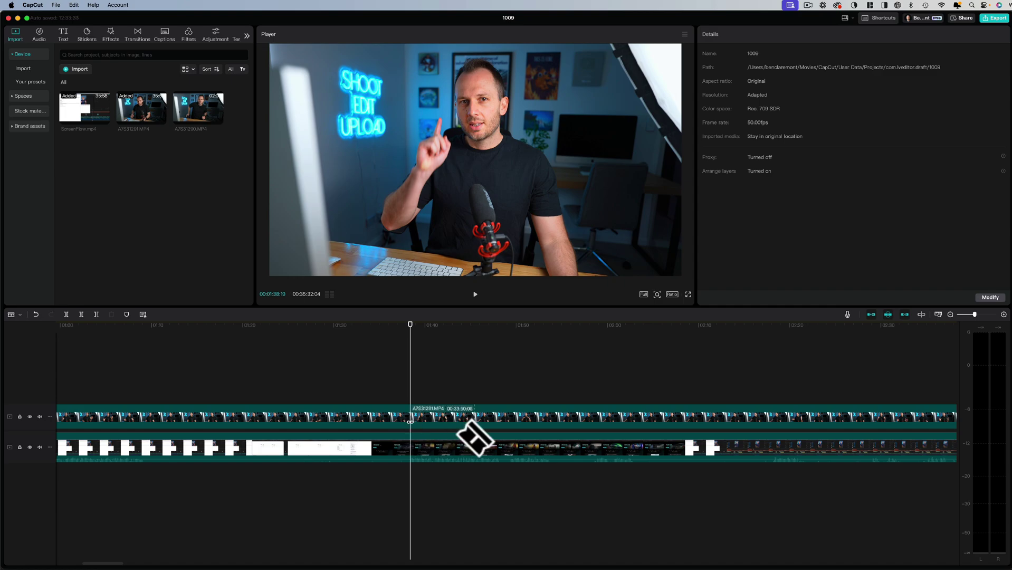
{"action": "left_click", "coordinate": [470, 423]}
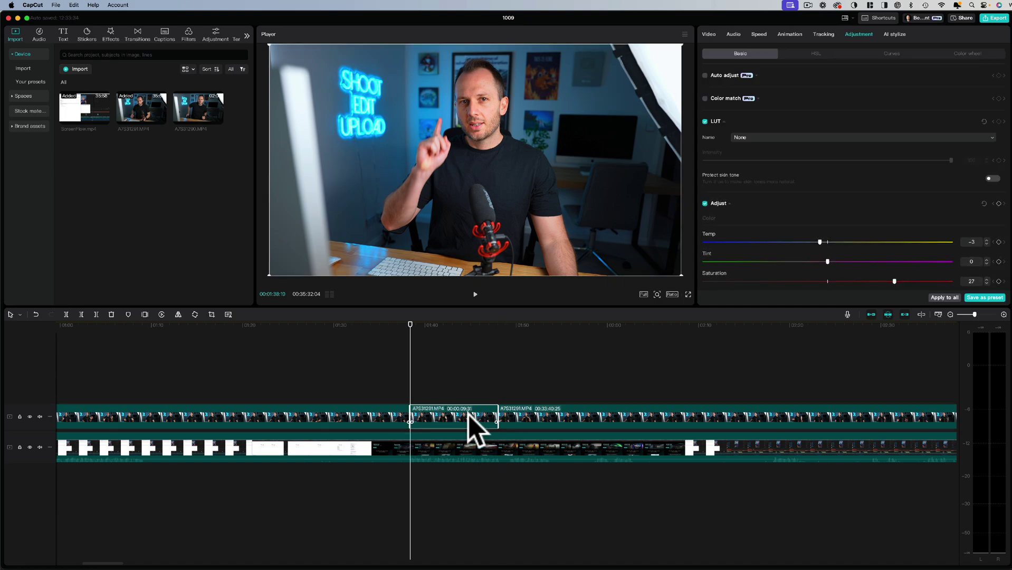
{"action": "key", "text": "Delete"}
{"action": "left_click_drag", "start_coordinate": [416, 323], "coordinate": [429, 362]}
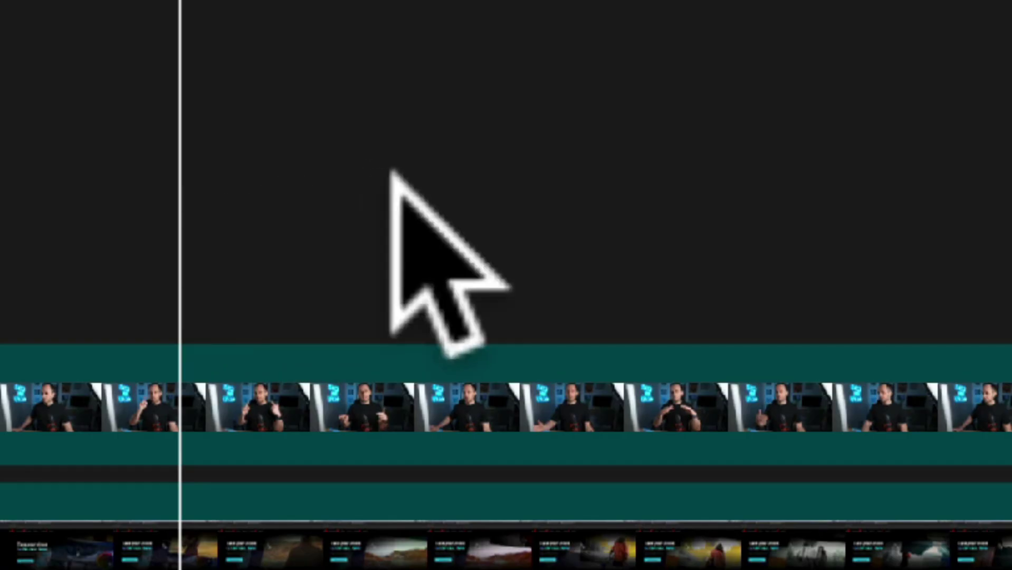
Merge the face-cam and ScreenFlow.mp4 clips into Multi-camera clip 1 with Proxy turned on.
{"action": "left_click_drag", "start_coordinate": [427, 157], "coordinate": [216, 556]}
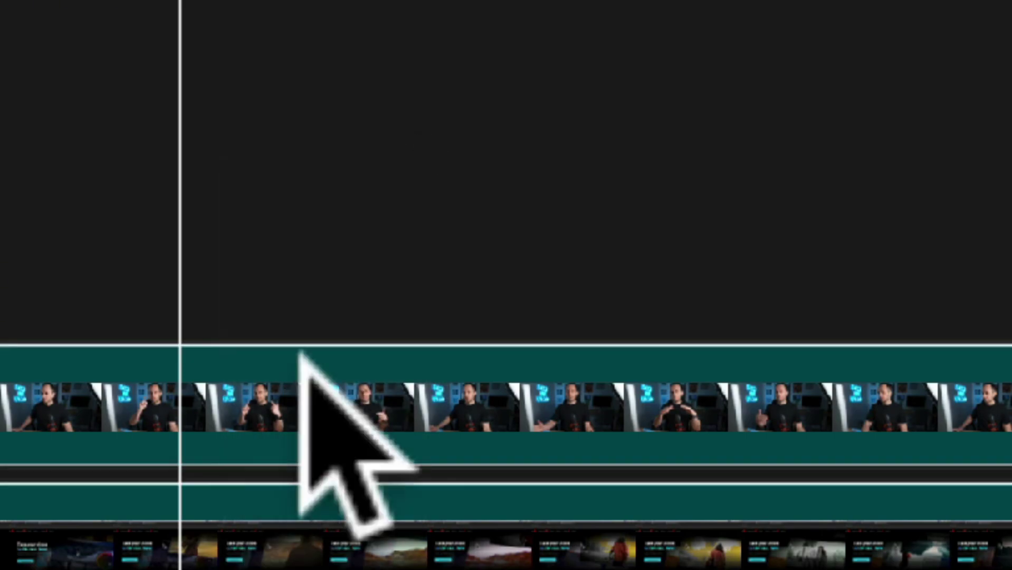
{"action": "right_click", "coordinate": [266, 404]}
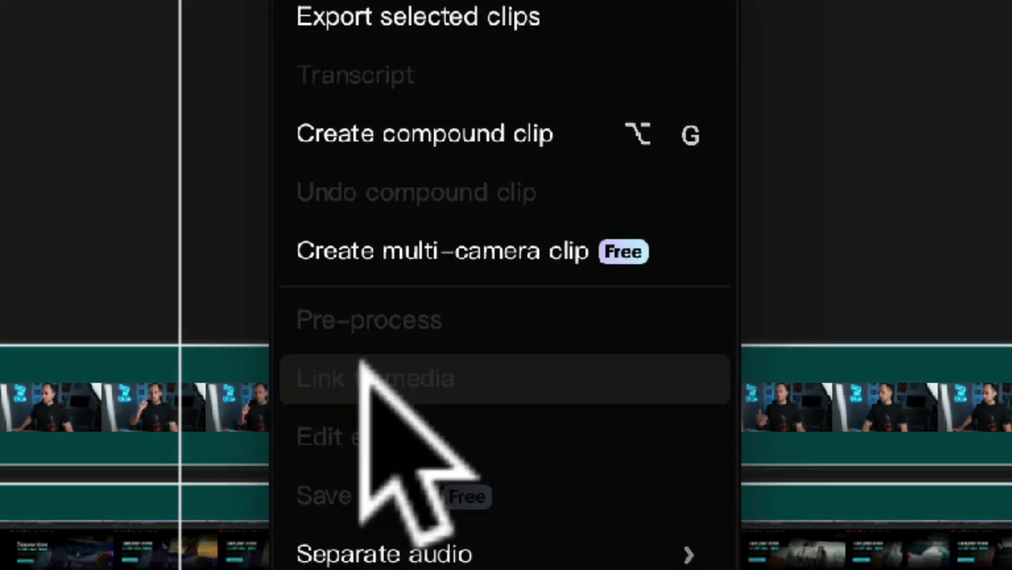
{"action": "left_click", "coordinate": [406, 233]}
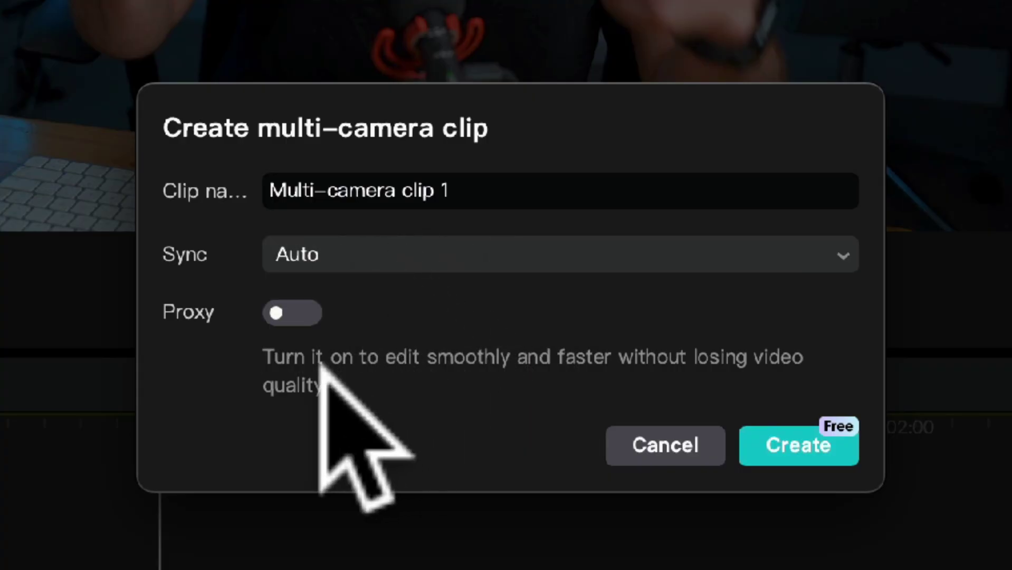
{"action": "left_click", "coordinate": [293, 312]}
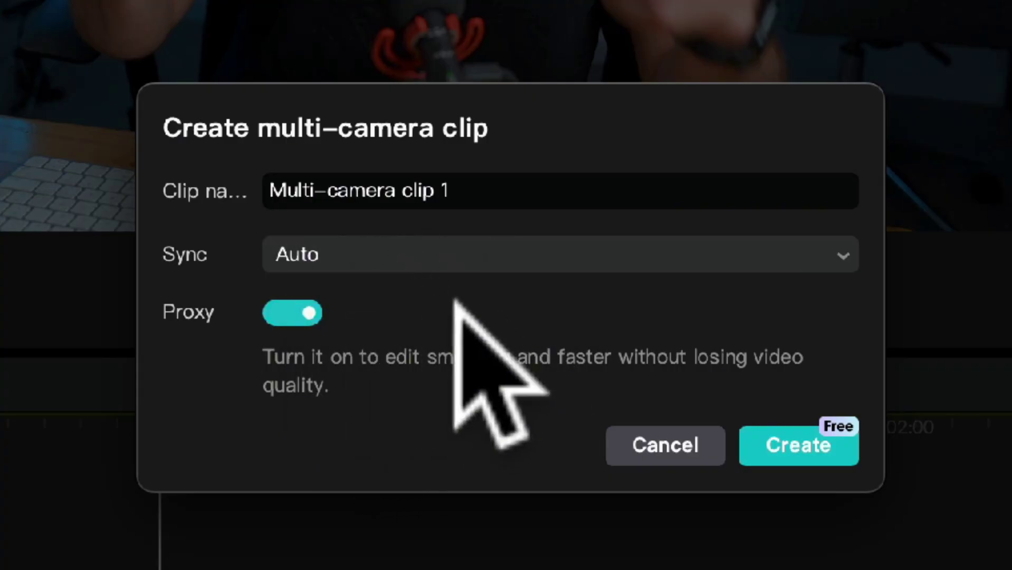
{"action": "left_click", "coordinate": [790, 443]}
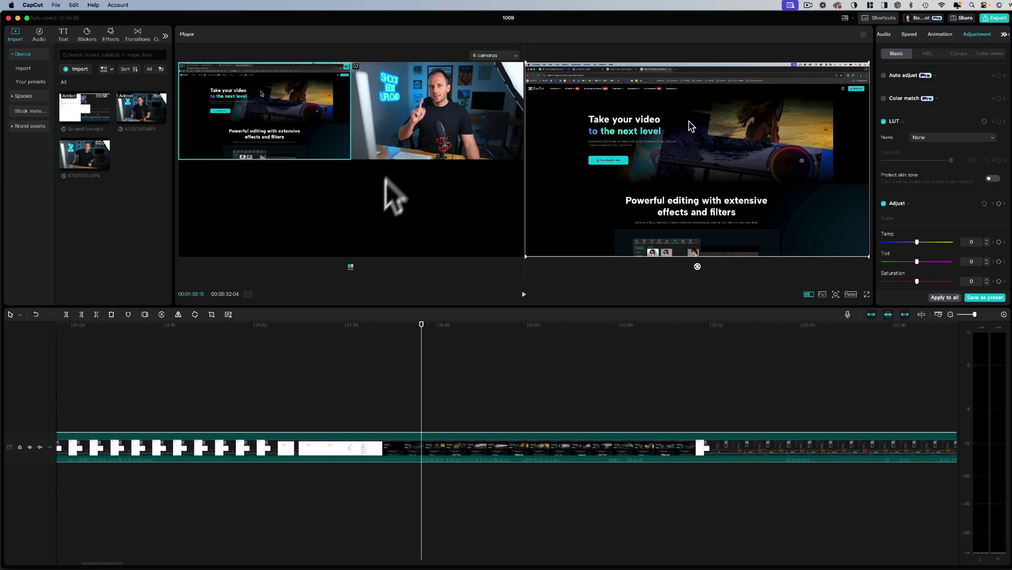
While playing, cut the multi-camera clip to face-cam angle 02, then back to screen-recording angle 01.
{"action": "key", "text": "space"}
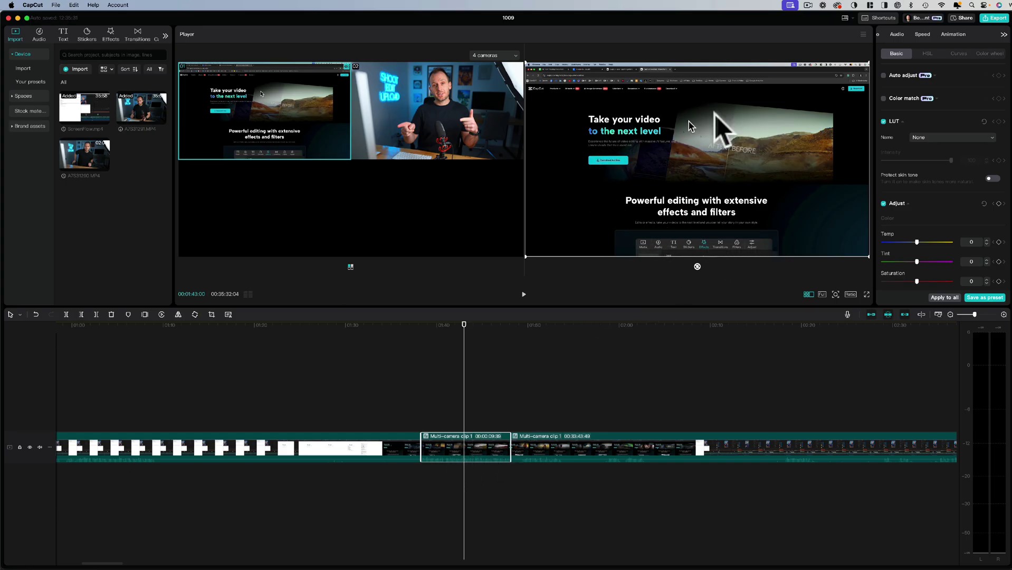
{"action": "left_click", "coordinate": [432, 105]}
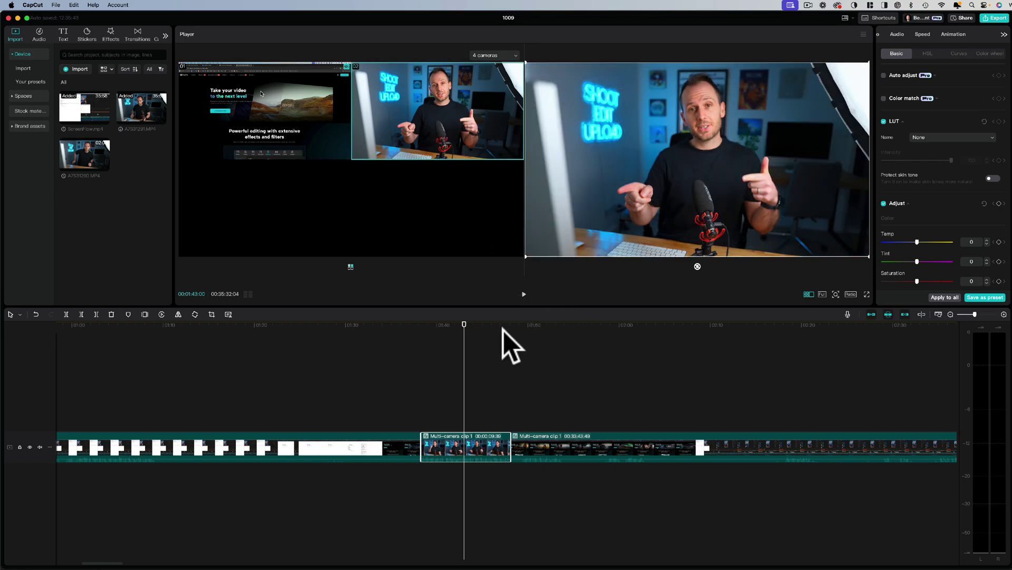
{"action": "left_click_drag", "start_coordinate": [503, 328], "coordinate": [520, 346]}
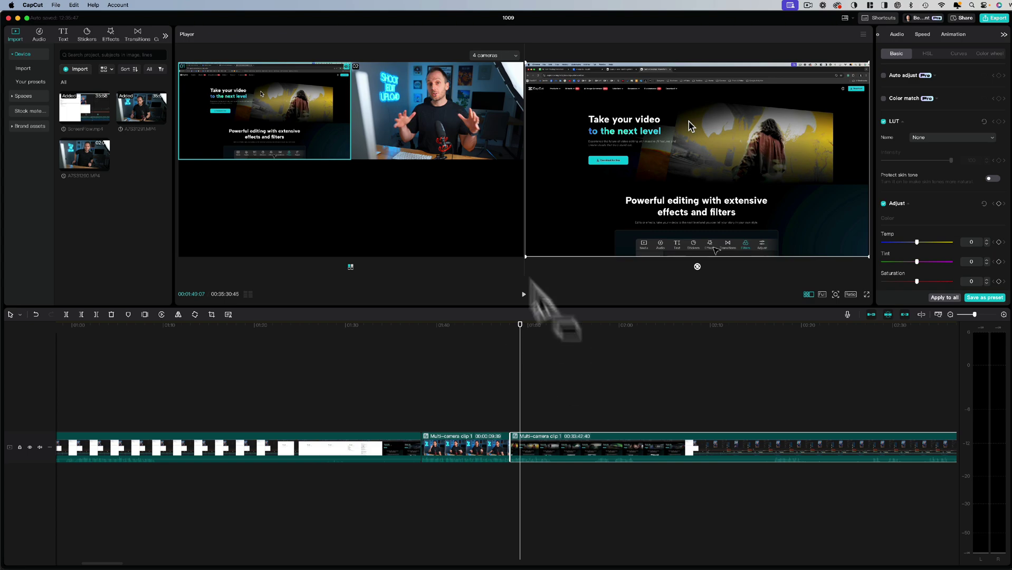
{"action": "left_click", "coordinate": [431, 126]}
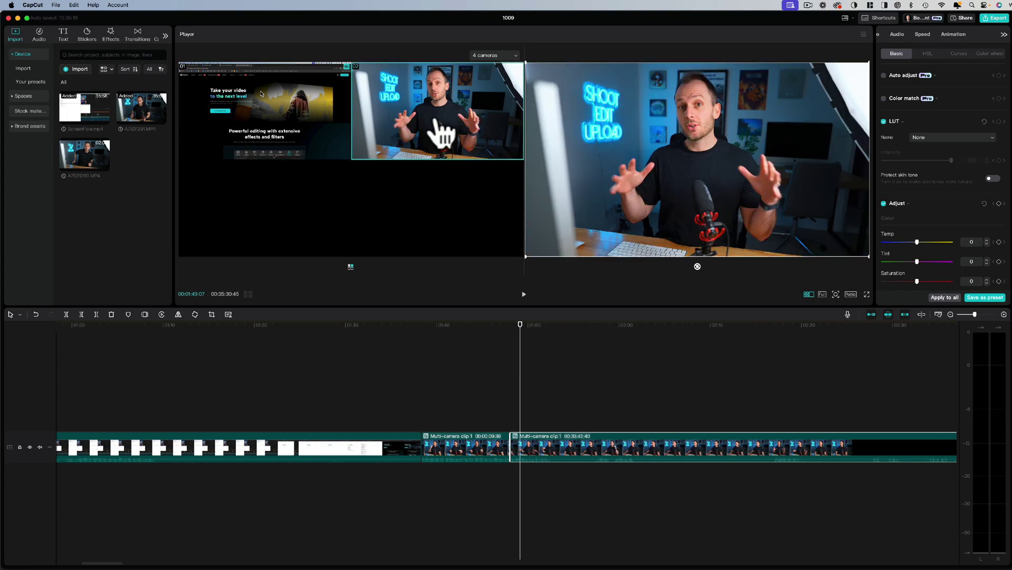
{"action": "left_click", "coordinate": [304, 126]}
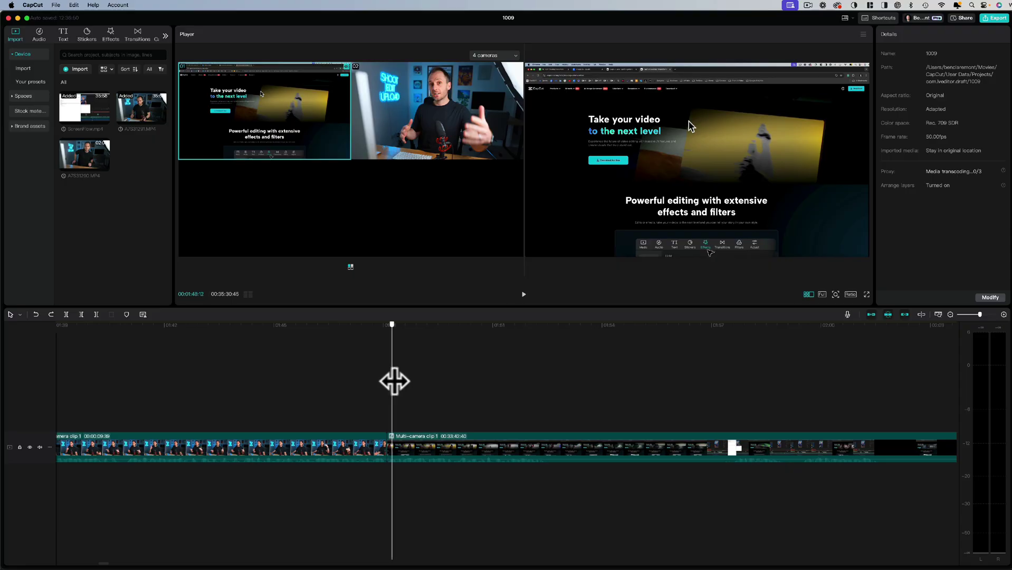
Switch the middle Multi-camera clip 1 section near 1:50 to face-cam angle 02.
{"action": "left_click_drag", "start_coordinate": [391, 380], "coordinate": [548, 391]}
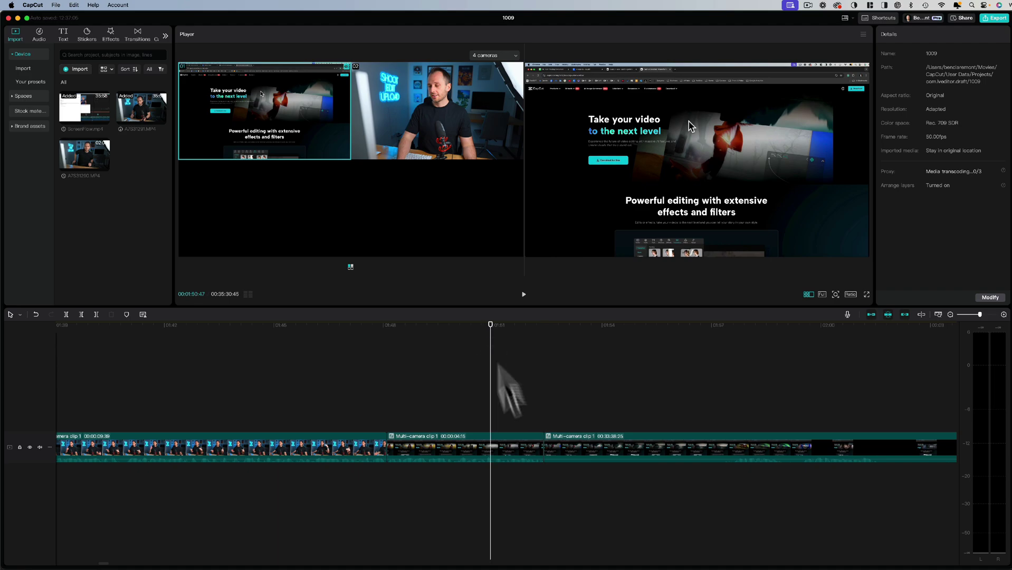
{"action": "left_click", "coordinate": [510, 446]}
{"action": "left_click", "coordinate": [403, 106]}
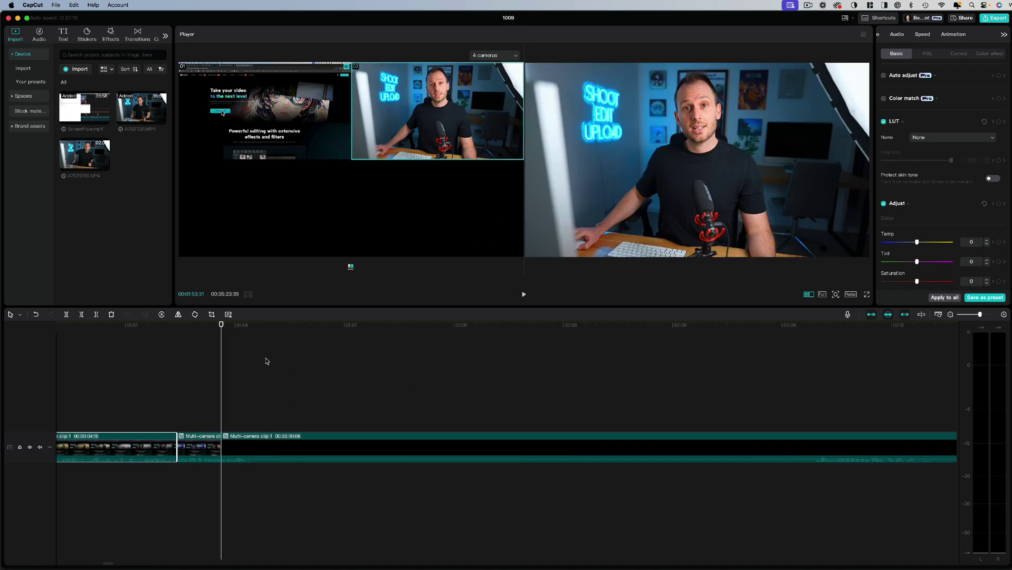
Add another cut to face-cam angle 02 around 01:54:10.
{"action": "left_click", "coordinate": [242, 337]}
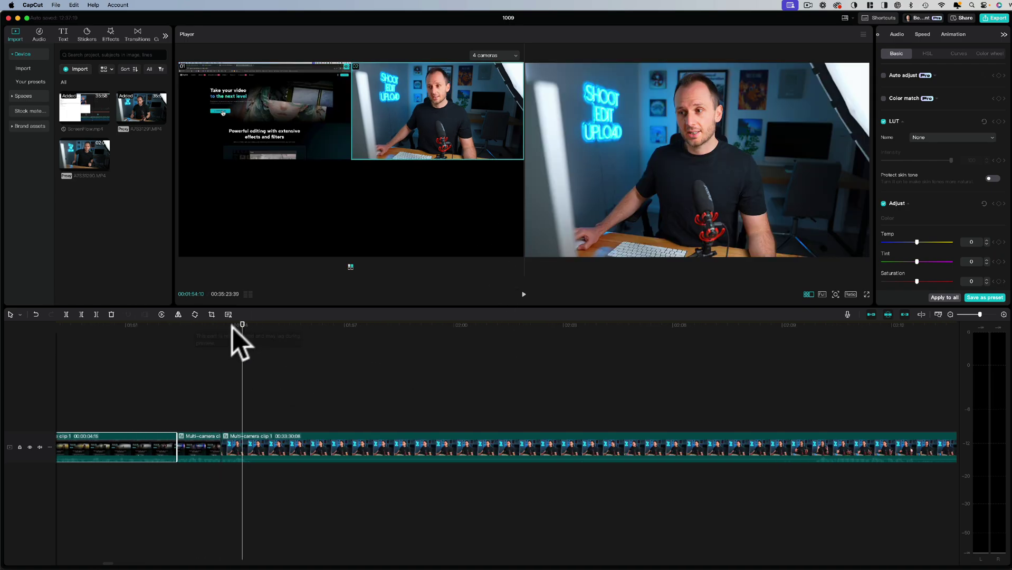
{"action": "left_click_drag", "start_coordinate": [212, 327], "coordinate": [222, 352]}
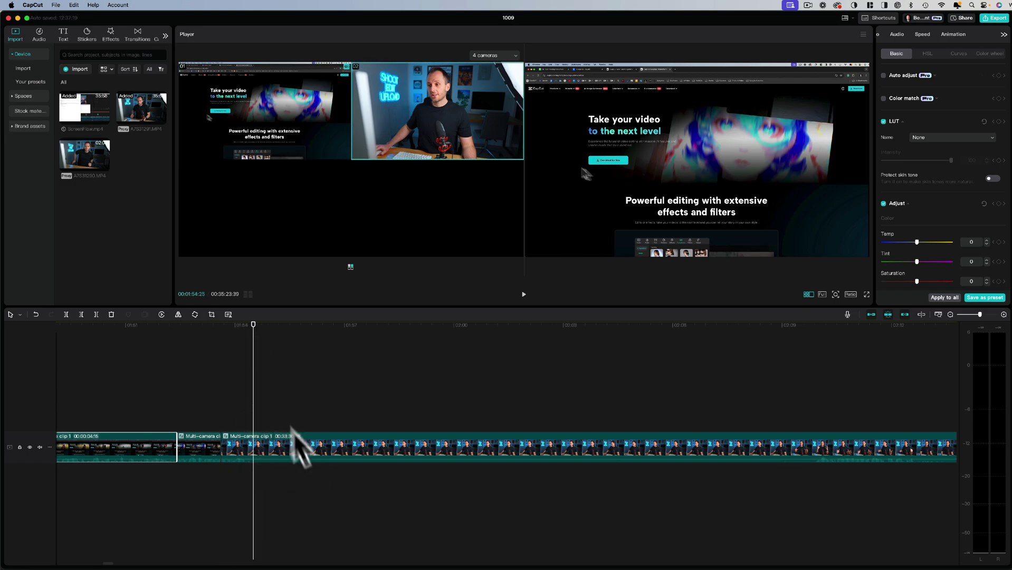
{"action": "left_click", "coordinate": [449, 133]}
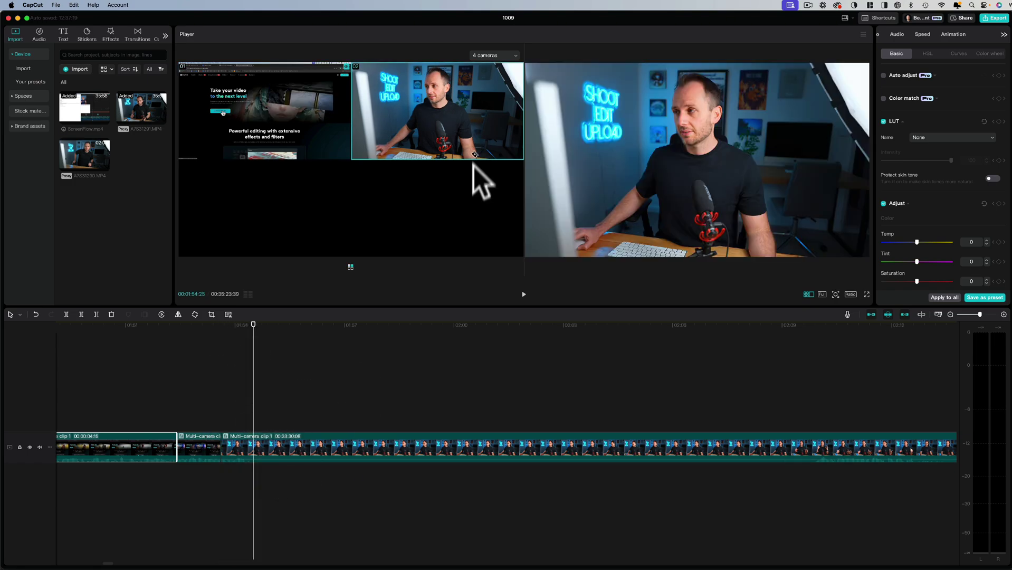